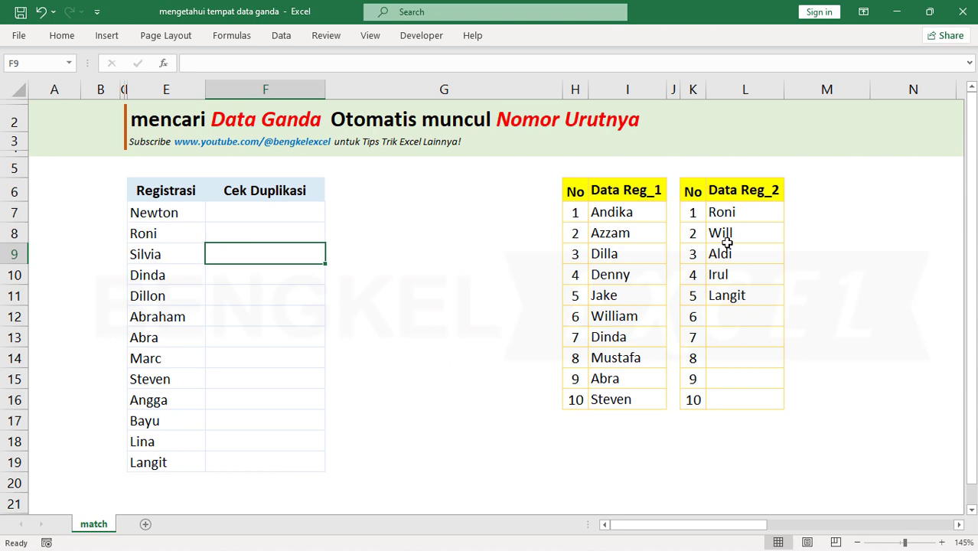
{"action": "left_click", "coordinate": [622, 191]}
{"action": "left_click", "coordinate": [735, 189]}
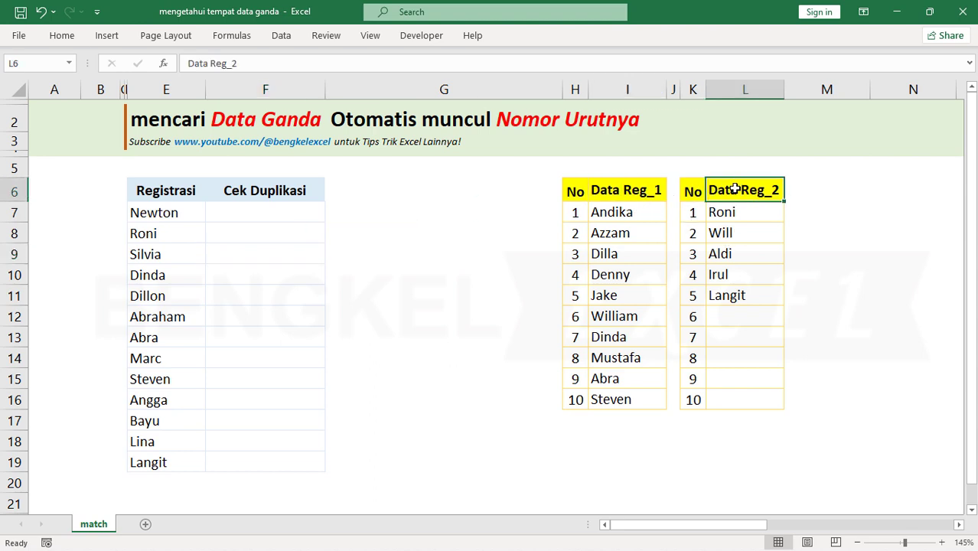
{"action": "left_click", "coordinate": [253, 212]}
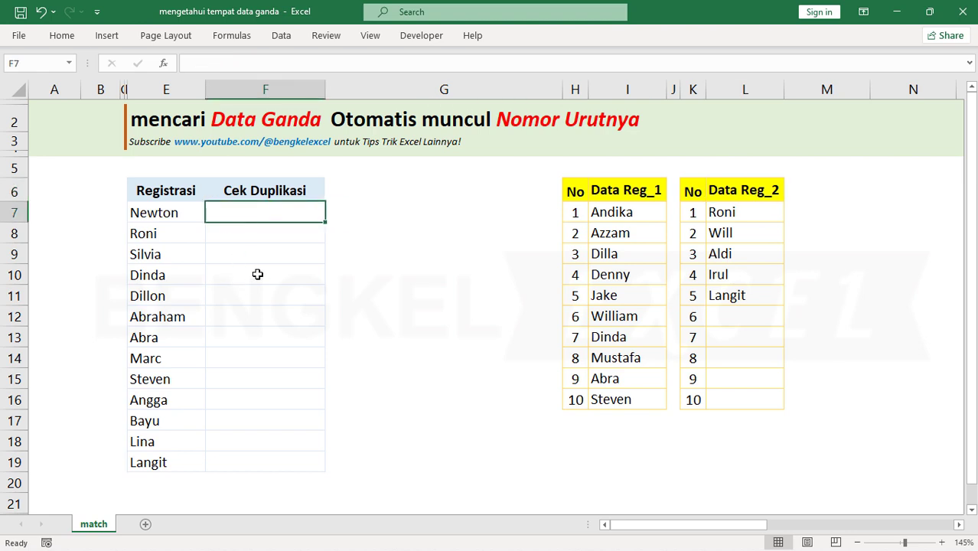
{"action": "left_click", "coordinate": [272, 273]}
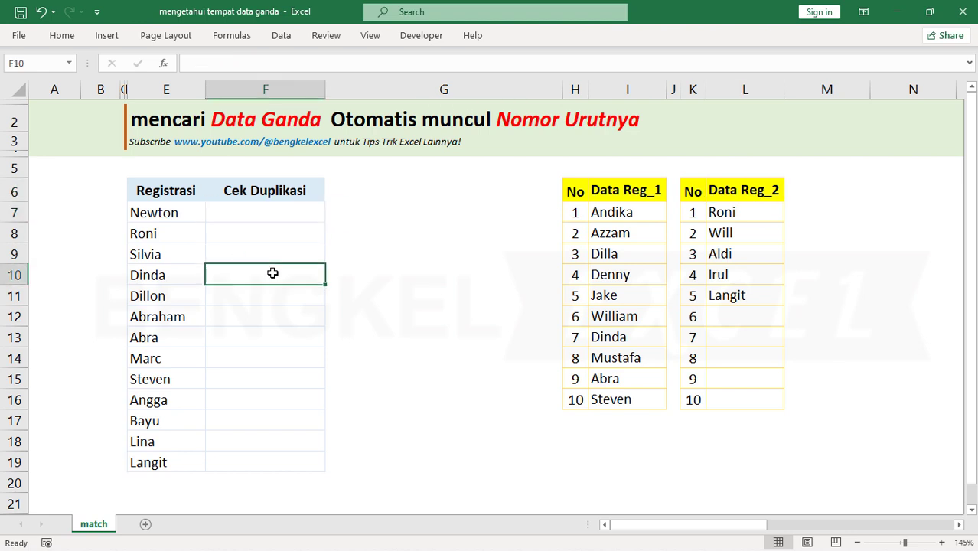
Step: Begin a MATCH formula in cell F7 with E7 as the lookup value
{"action": "left_click", "coordinate": [264, 214]}
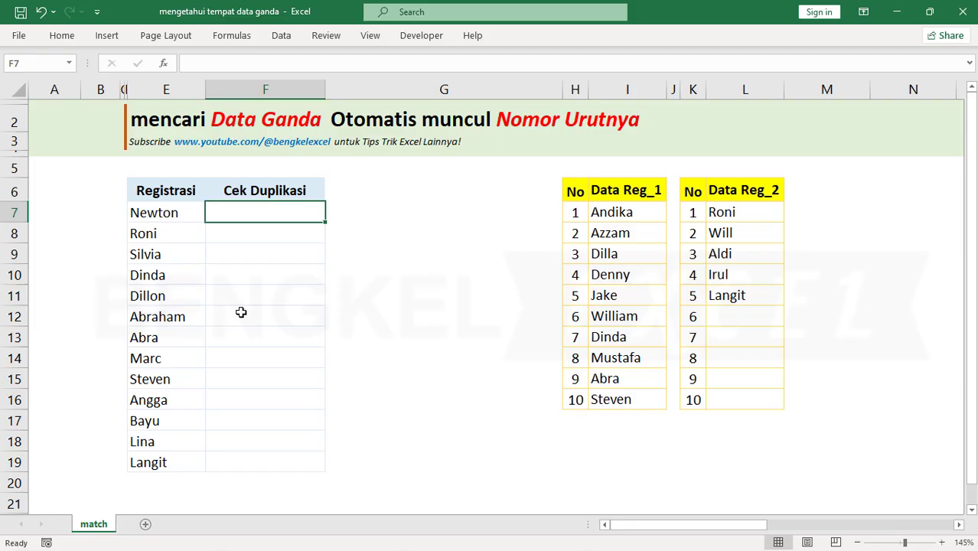
{"action": "type", "text": "=mat"}
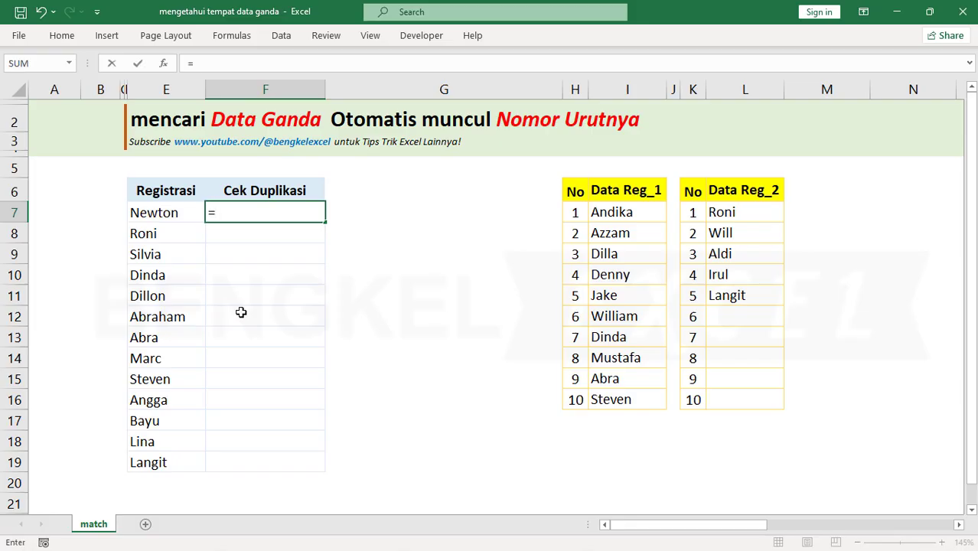
{"action": "key", "text": "Tab"}
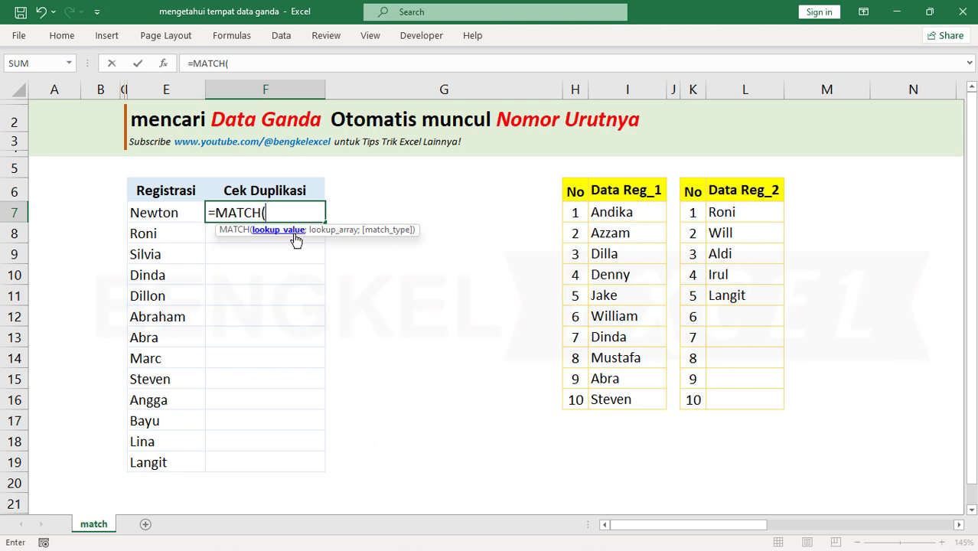
{"action": "left_click", "coordinate": [169, 213]}
{"action": "type", "text": ";"}
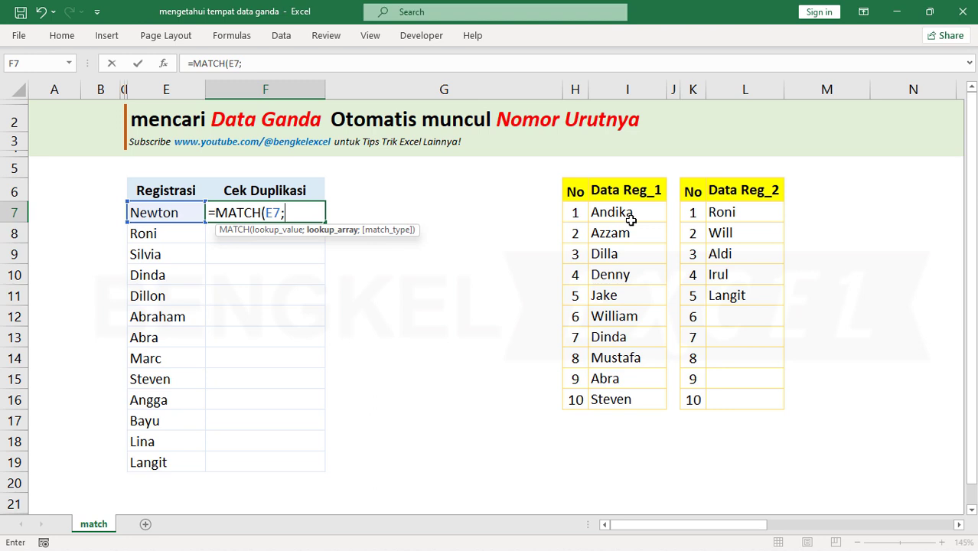
Step: Complete the MATCH formula with the absolute range $I$7:$I$16 as the lookup array and 0 for an exact match
{"action": "left_click_drag", "start_coordinate": [607, 211], "coordinate": [597, 391]}
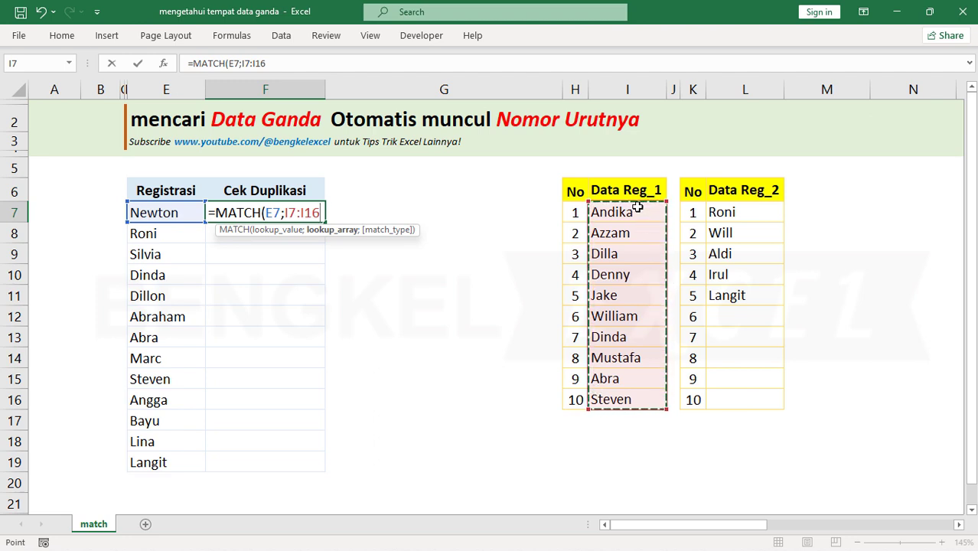
{"action": "left_click_drag", "start_coordinate": [637, 207], "coordinate": [610, 482]}
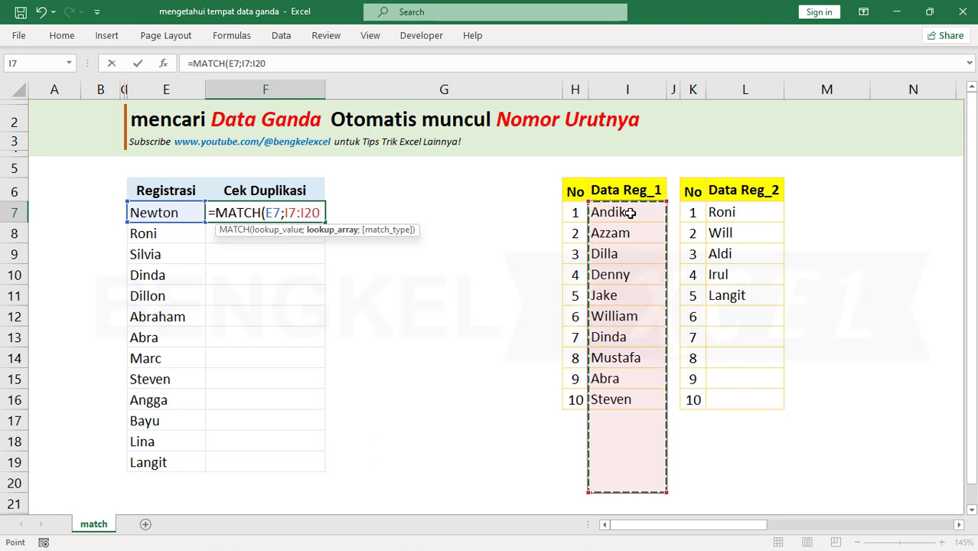
{"action": "left_click_drag", "start_coordinate": [627, 213], "coordinate": [601, 400]}
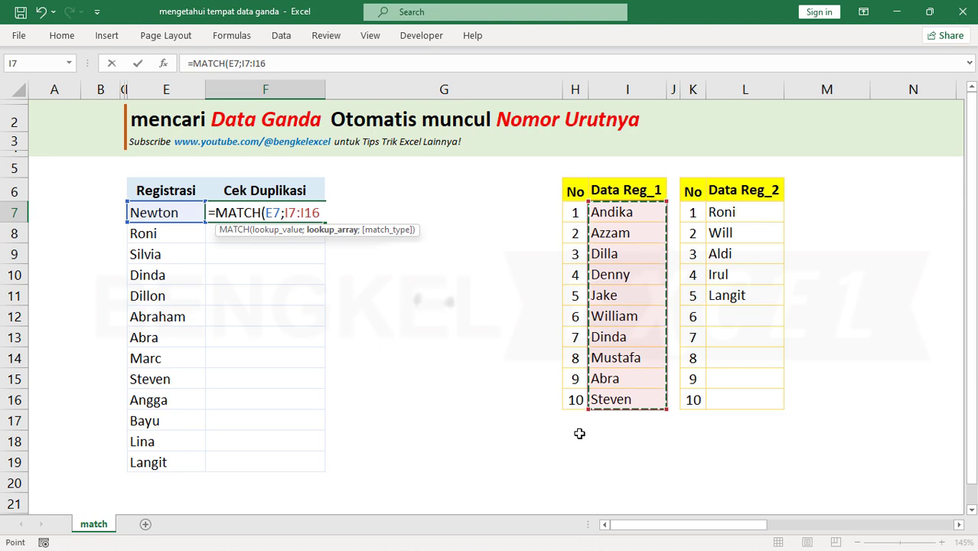
{"action": "key", "text": "F4"}
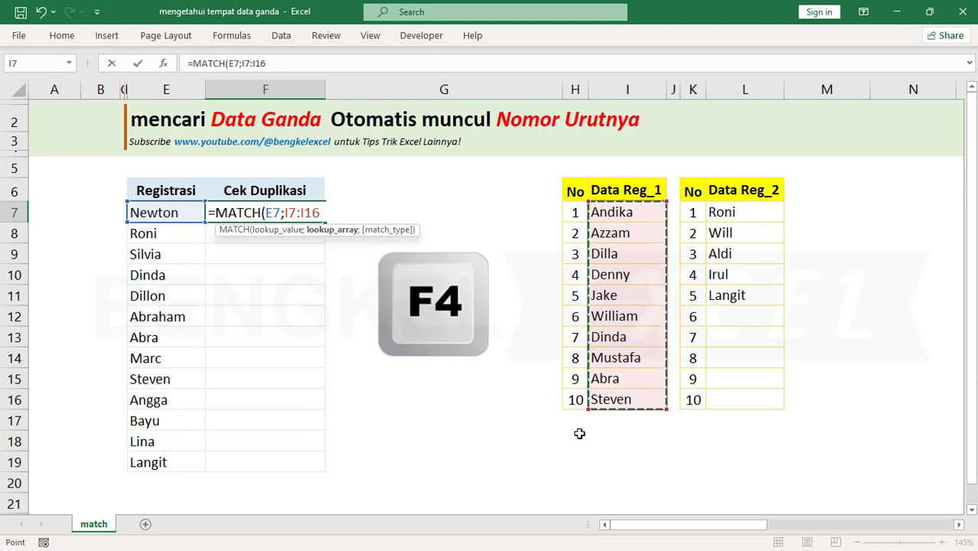
{"action": "key", "text": "F4"}
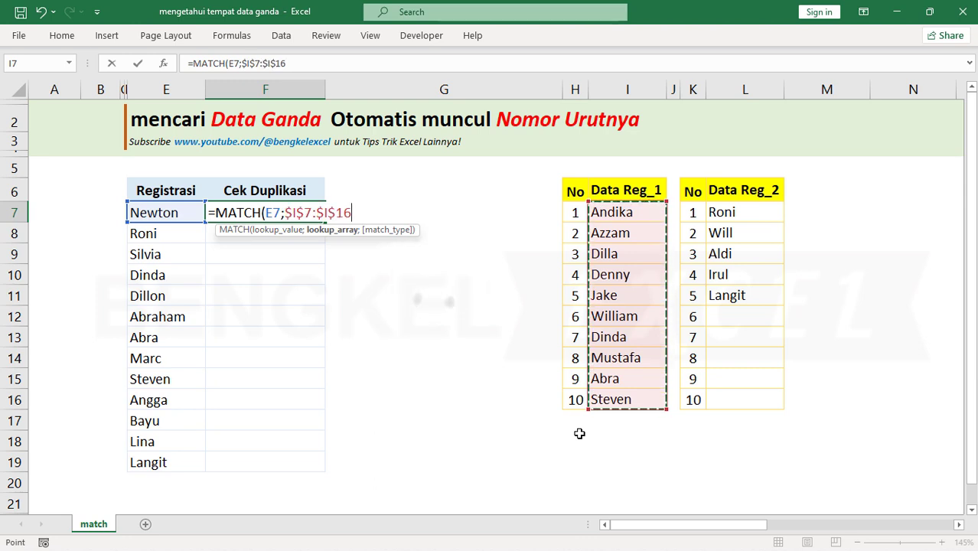
{"action": "type", "text": ";"}
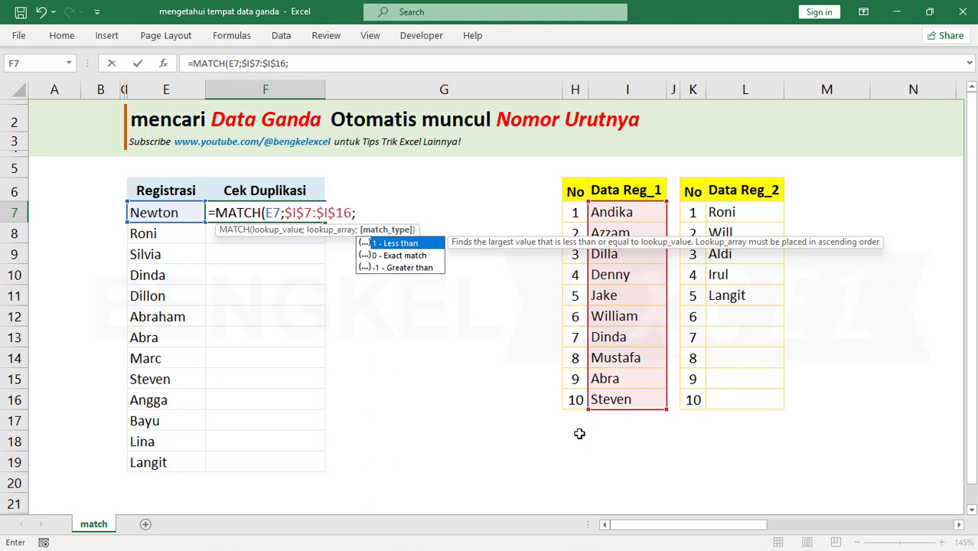
{"action": "type", "text": "0)"}
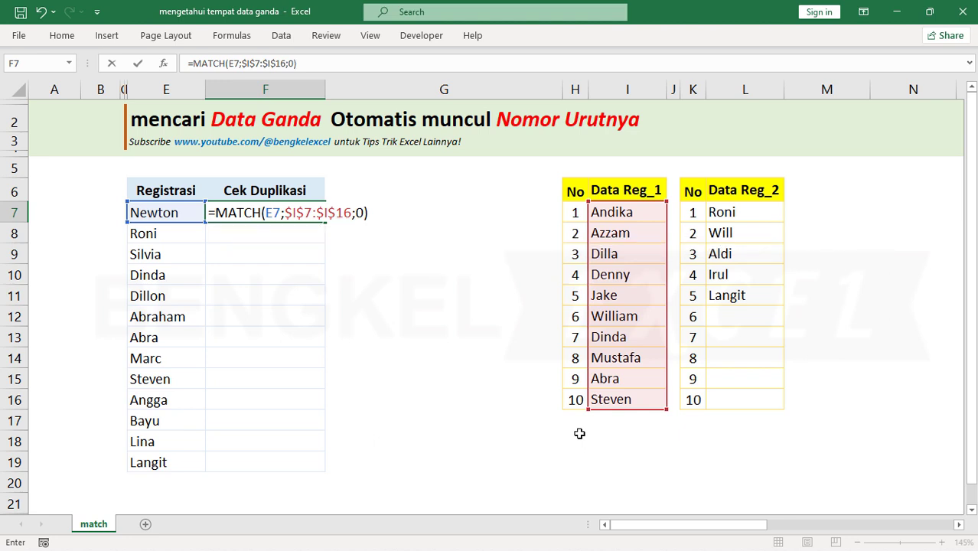
{"action": "key", "text": "Return"}
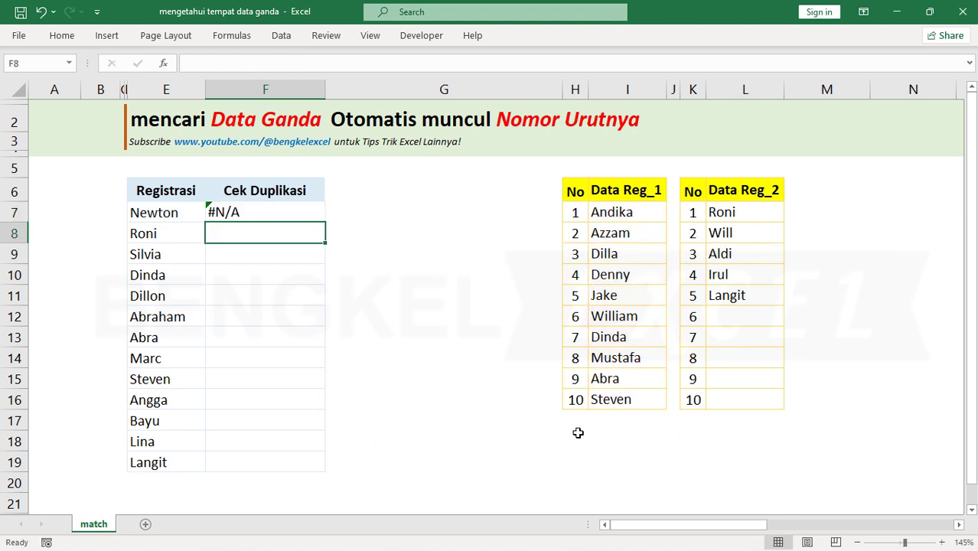
Step: Examine the formula result in F7 against the Registrasi entry and the names in Data Reg_1 and Data Reg_2
{"action": "left_click", "coordinate": [282, 216]}
{"action": "left_click", "coordinate": [168, 213]}
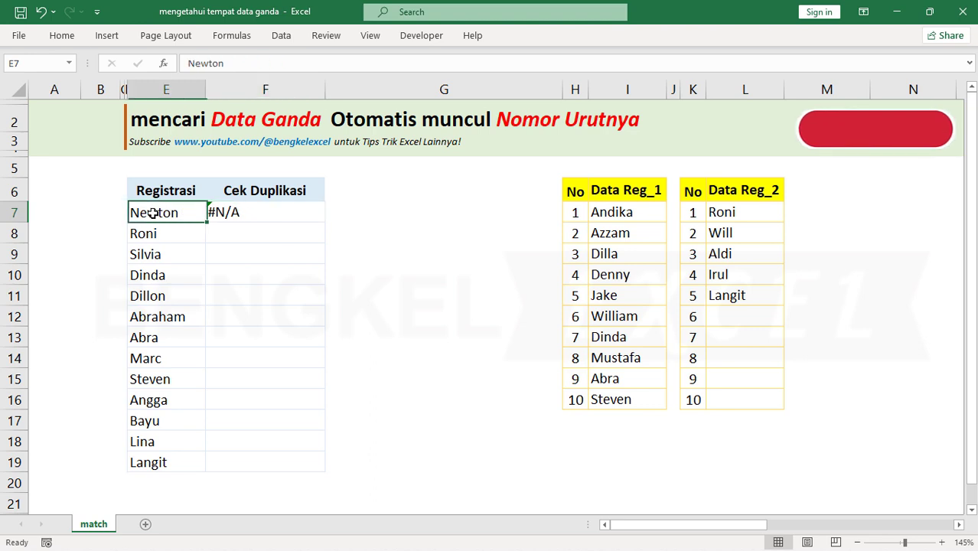
{"action": "left_click", "coordinate": [626, 221]}
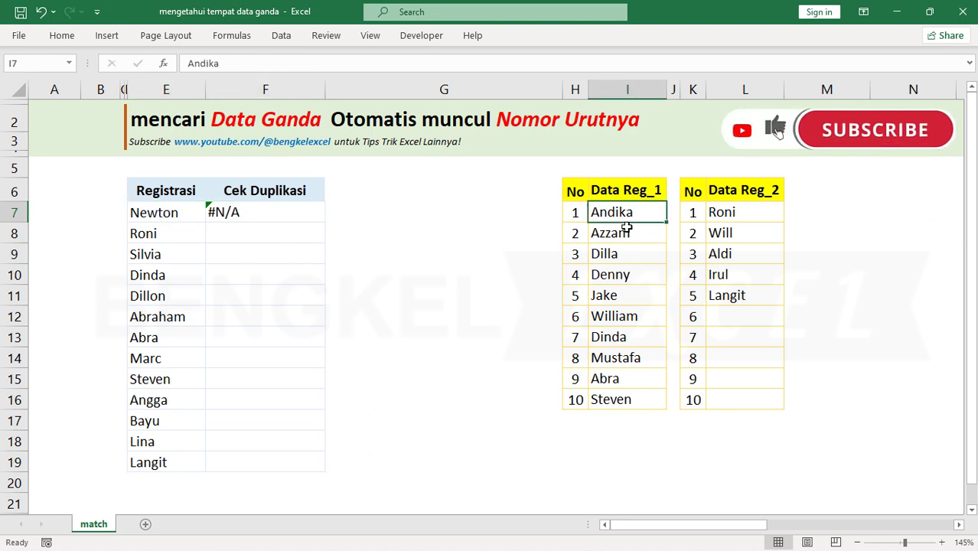
{"action": "left_click", "coordinate": [300, 213]}
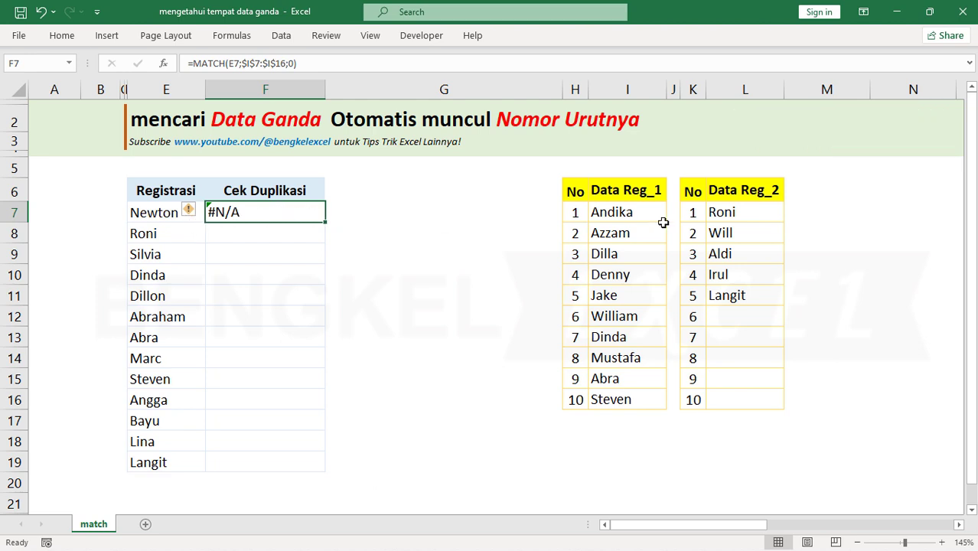
{"action": "left_click", "coordinate": [761, 219]}
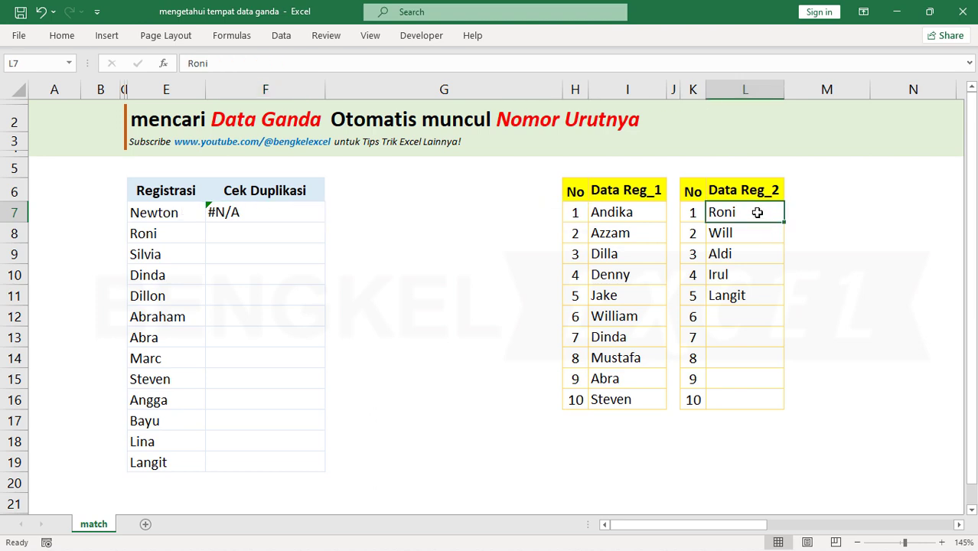
{"action": "left_click", "coordinate": [277, 214]}
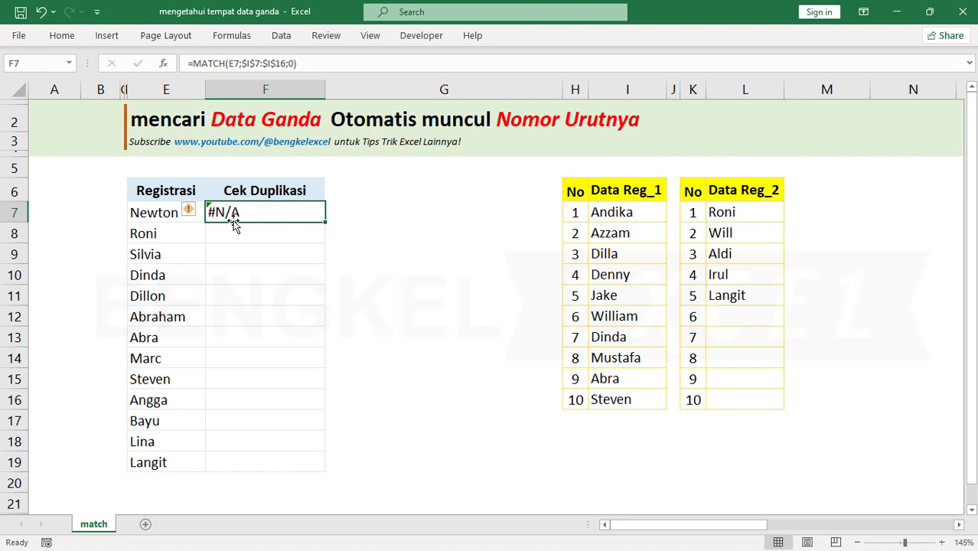
{"action": "left_click", "coordinate": [628, 212]}
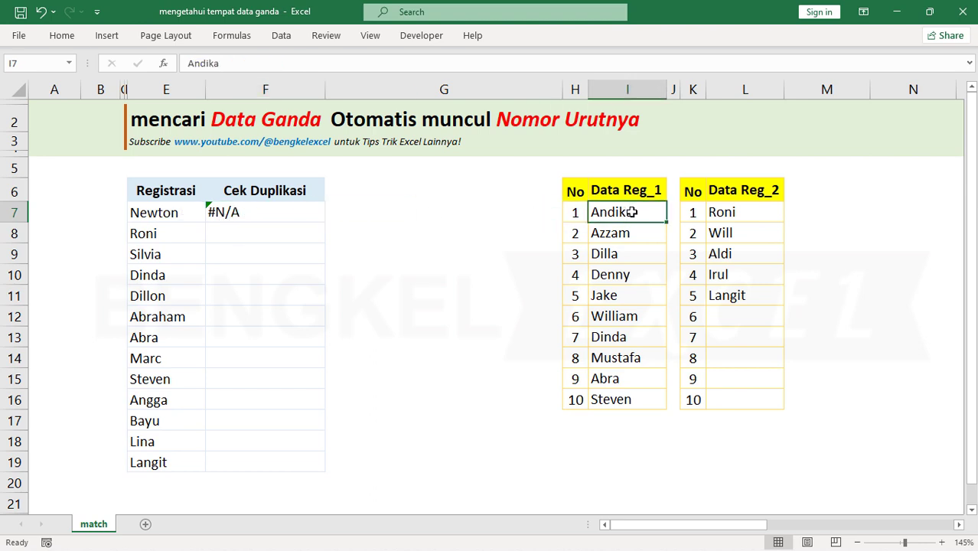
{"action": "left_click_drag", "start_coordinate": [623, 259], "coordinate": [623, 277]}
{"action": "left_click", "coordinate": [616, 357]}
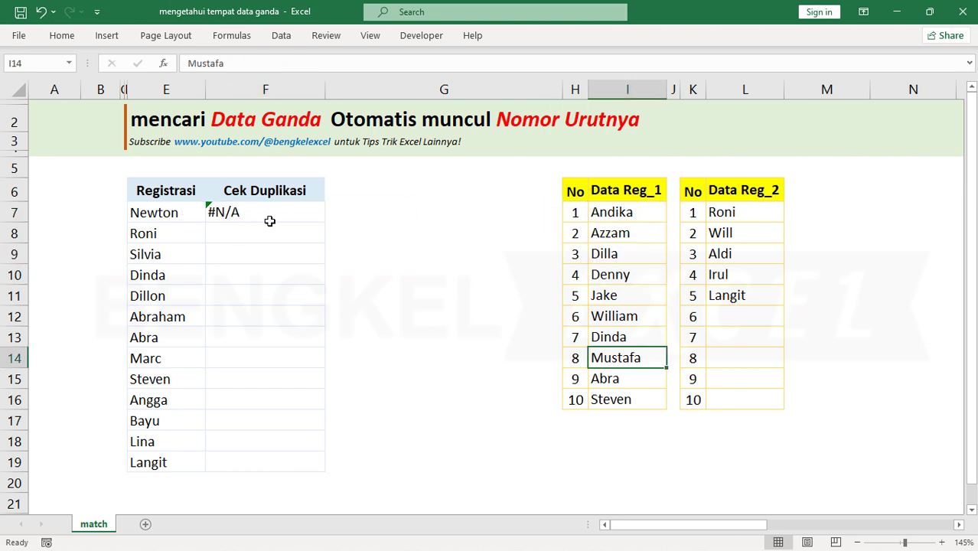
Step: Prefix the MATCH formula in F7 with the text "Data Reg_1 urut ke " joined by the & operator
{"action": "left_click", "coordinate": [273, 213]}
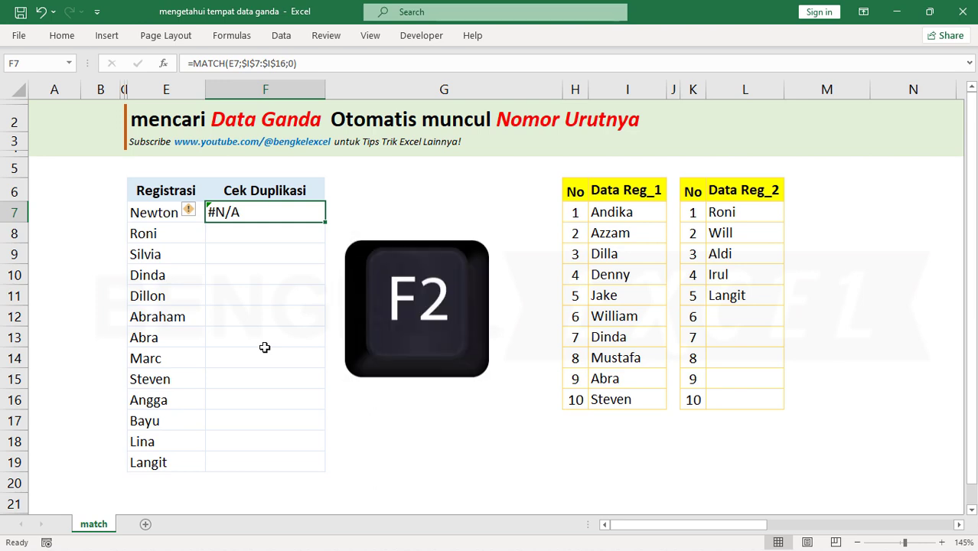
{"action": "key", "text": "F2"}
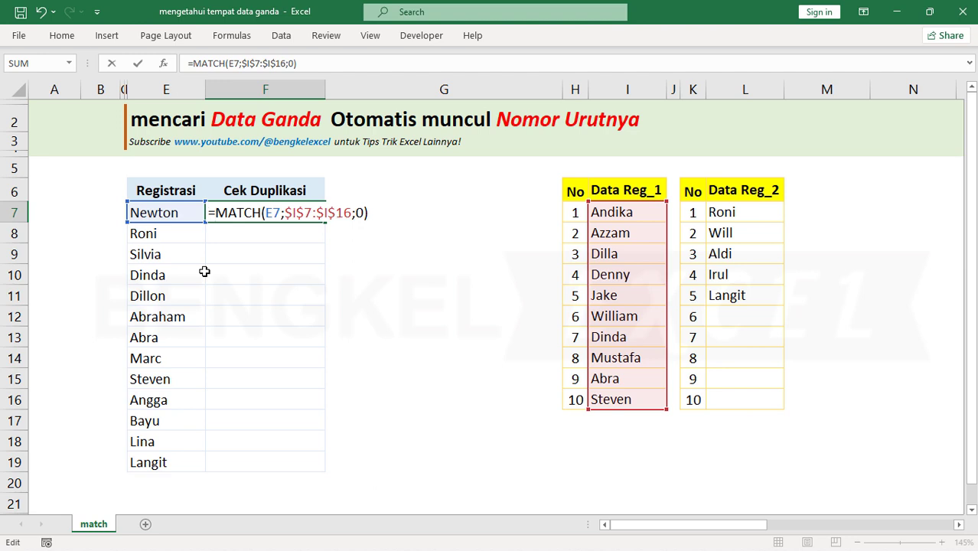
{"action": "type", "text": "\""}
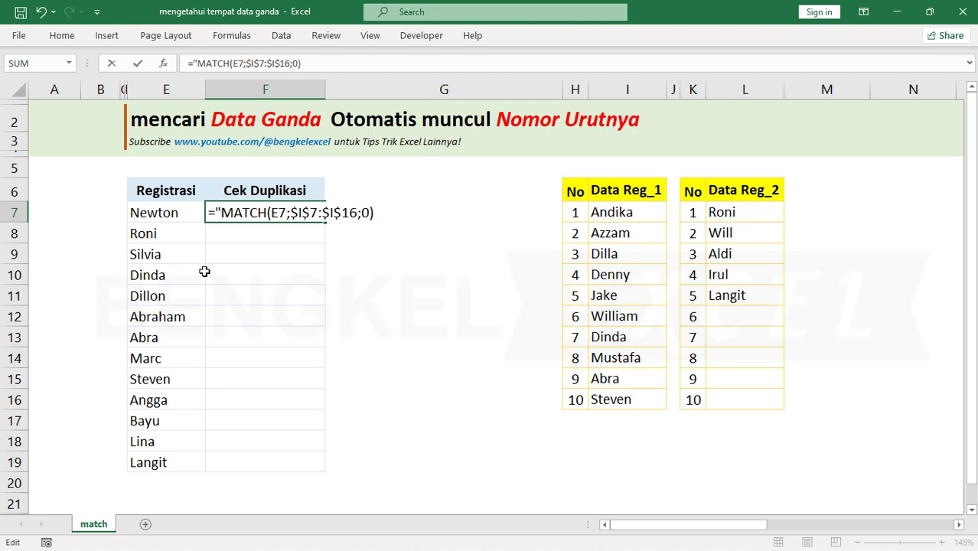
{"action": "type", "text": "Data R"}
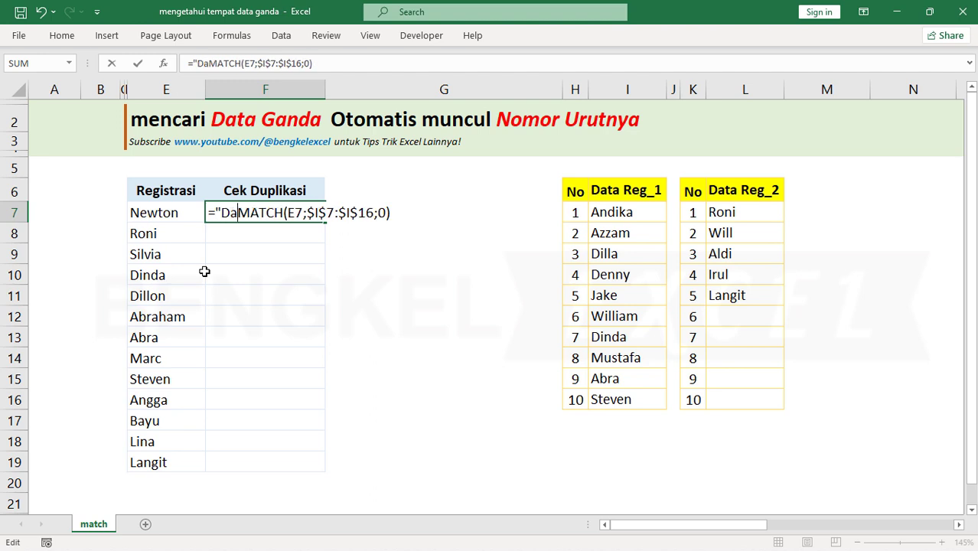
{"action": "type", "text": "eg"}
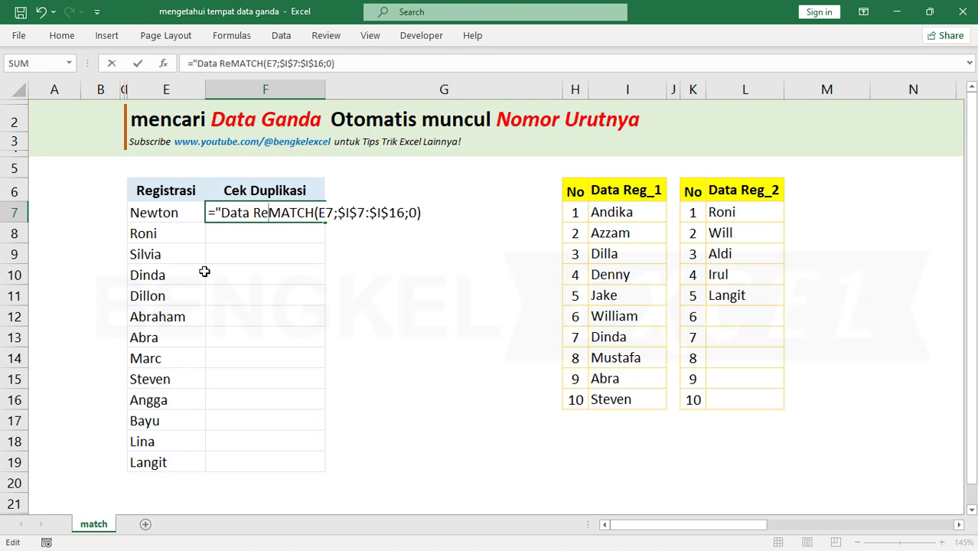
{"action": "type", "text": "_1"}
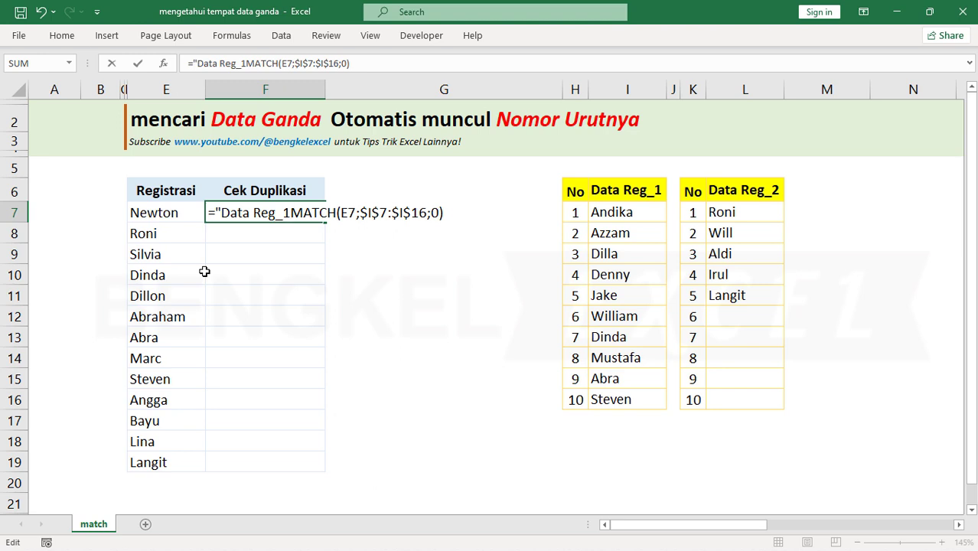
{"action": "type", "text": "urut "}
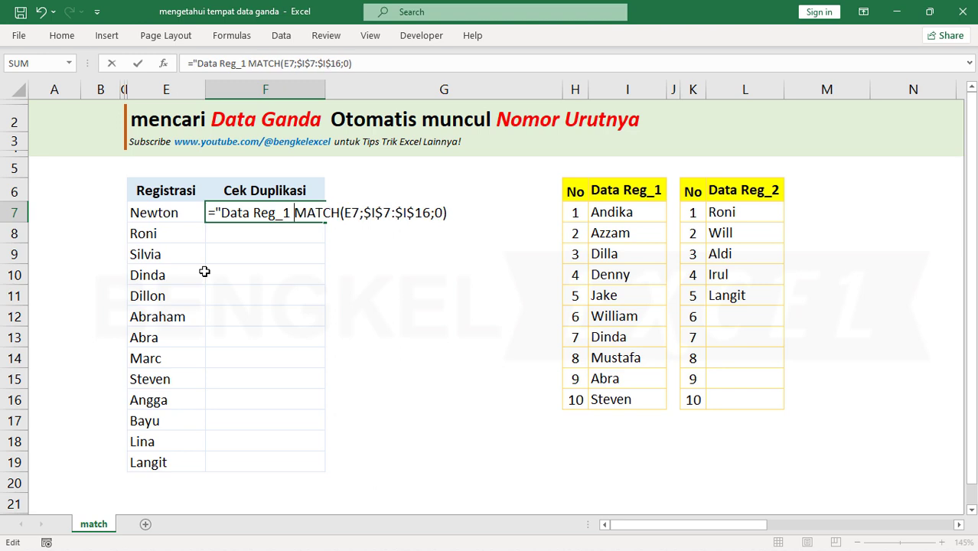
{"action": "type", "text": "ke "}
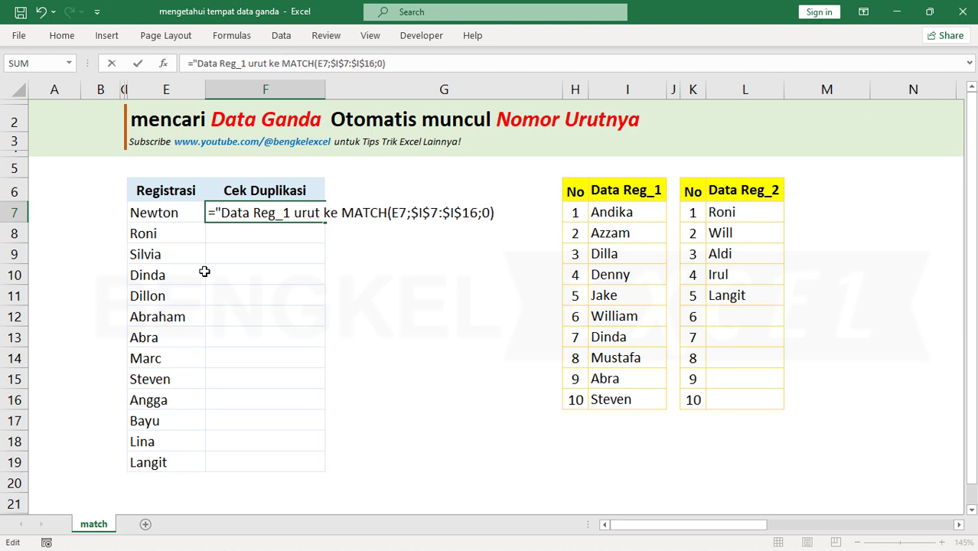
{"action": "type", "text": "\""}
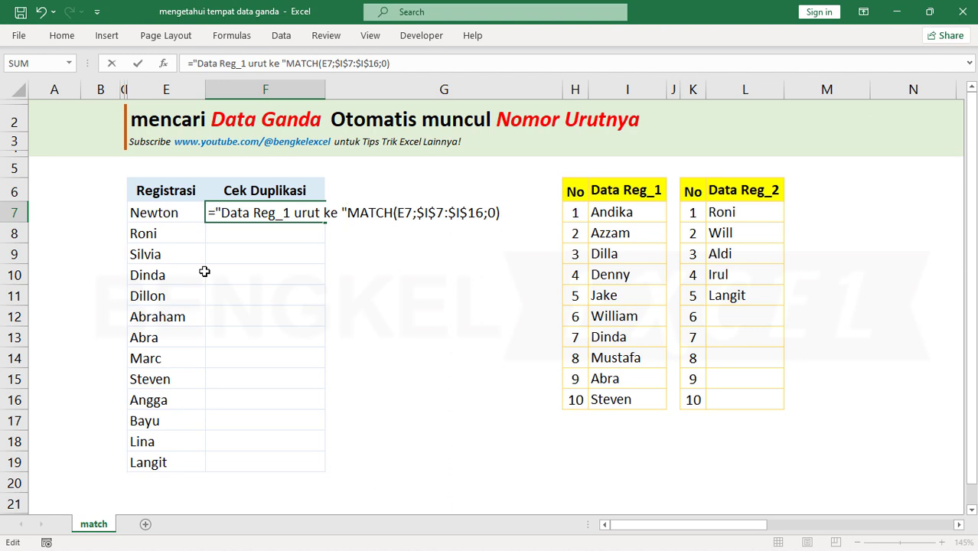
{"action": "type", "text": "&"}
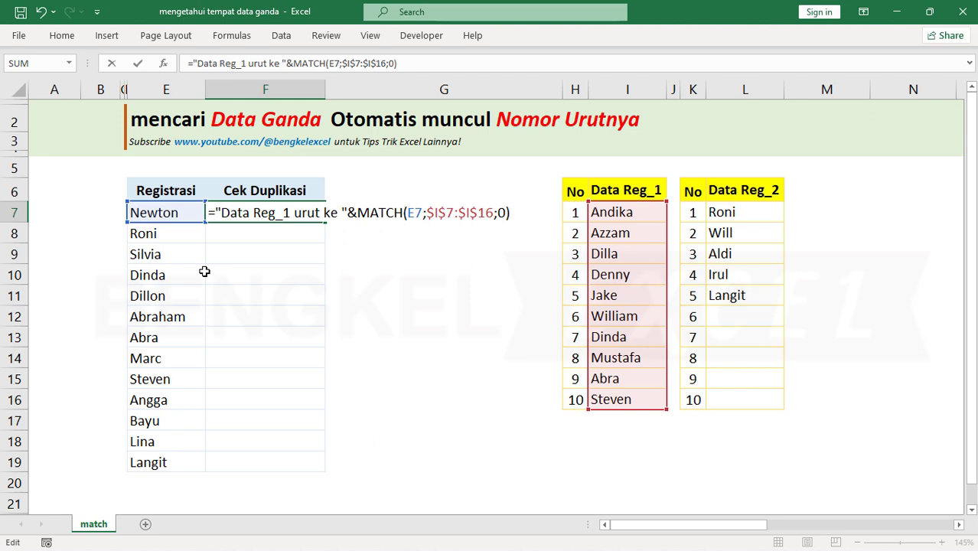
{"action": "key", "text": "Return"}
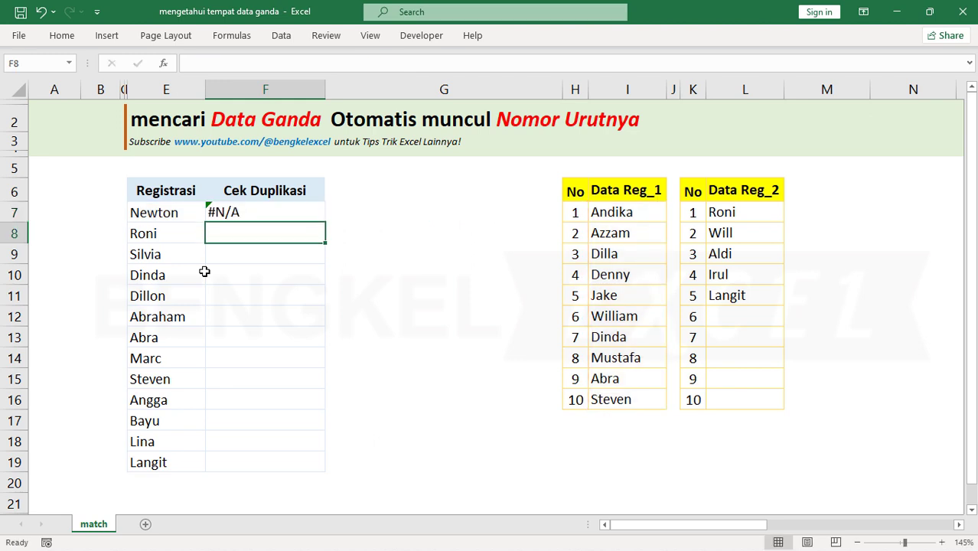
Step: Fill the formula from F7 down the Cek Duplikasi column to F19
{"action": "left_click", "coordinate": [243, 215]}
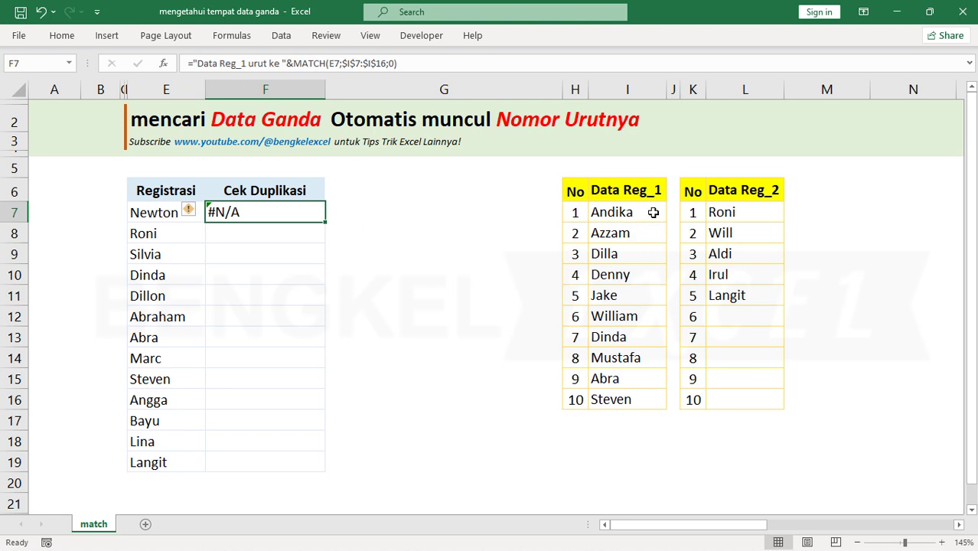
{"action": "double_click", "coordinate": [326, 222]}
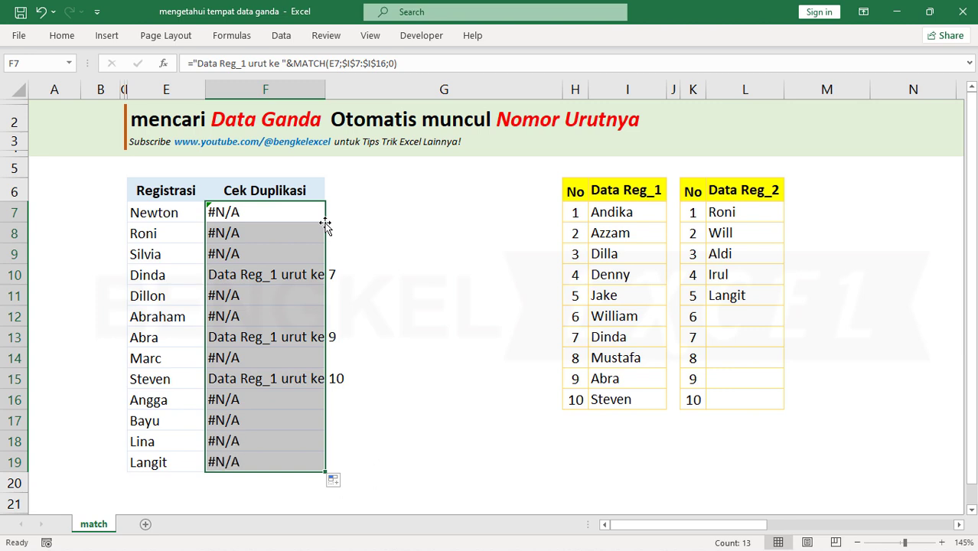
Step: Widen the Cek Duplikasi column to fit its result text and check the F10 result against the names in Data Reg_1 and Data Reg_2
{"action": "left_click", "coordinate": [285, 275]}
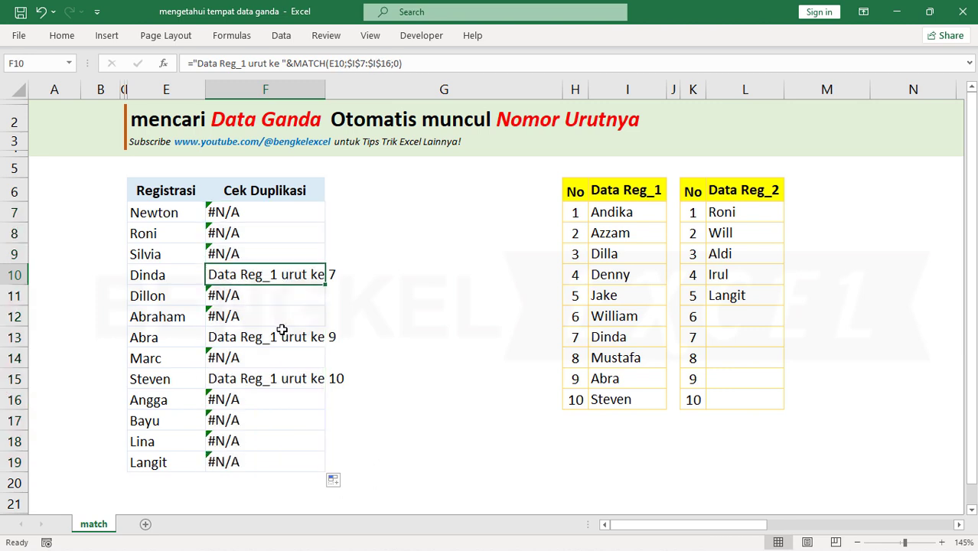
{"action": "left_click_drag", "start_coordinate": [325, 90], "coordinate": [348, 91]}
{"action": "left_click", "coordinate": [150, 280]}
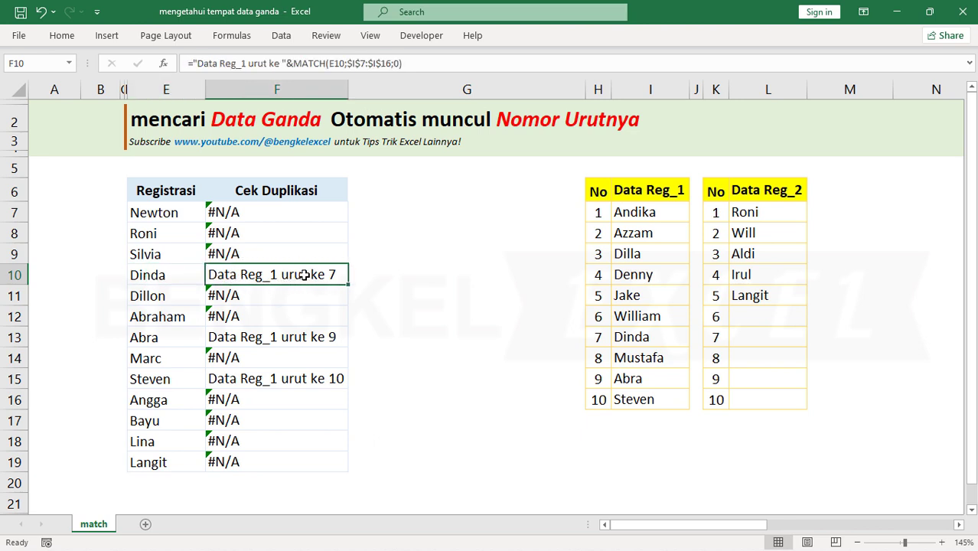
{"action": "left_click", "coordinate": [655, 339]}
{"action": "left_click", "coordinate": [593, 335]}
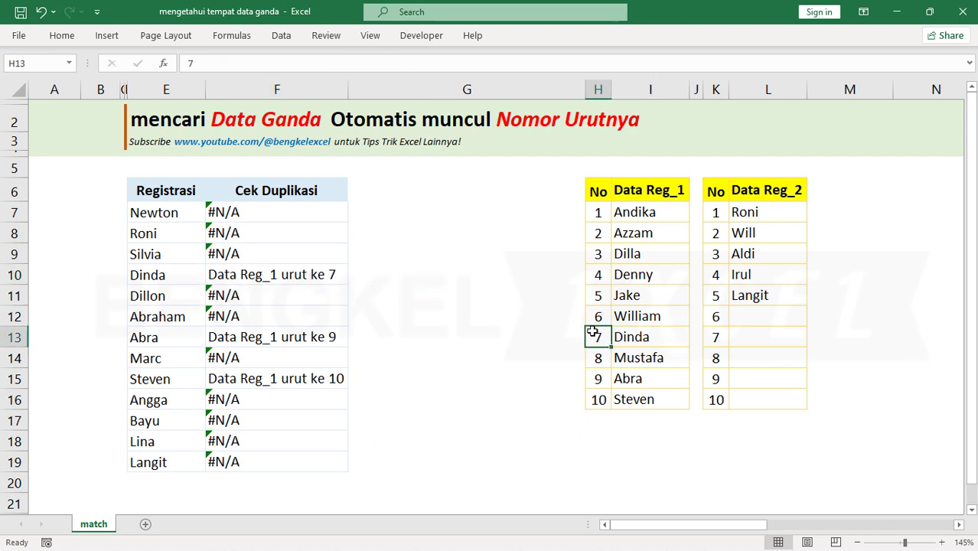
{"action": "left_click", "coordinate": [162, 273]}
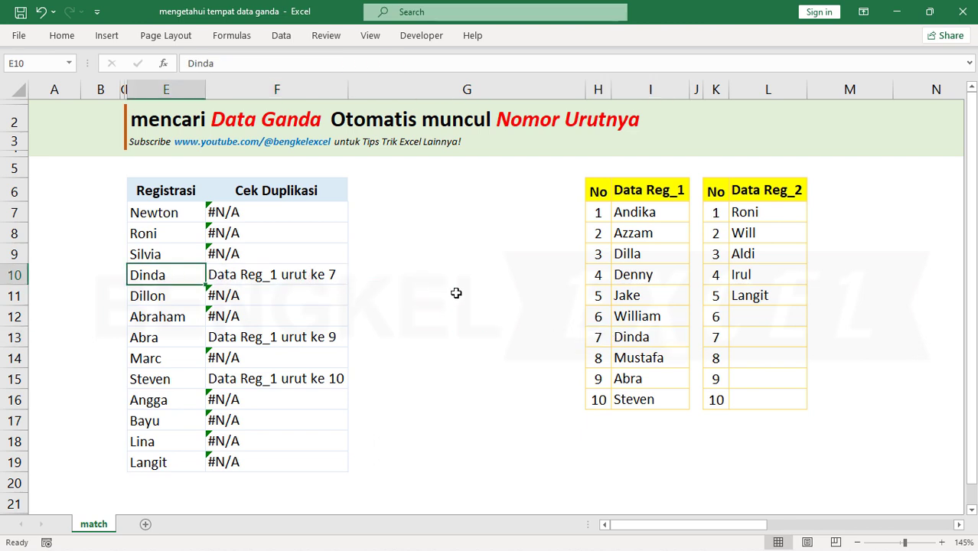
{"action": "left_click", "coordinate": [640, 337]}
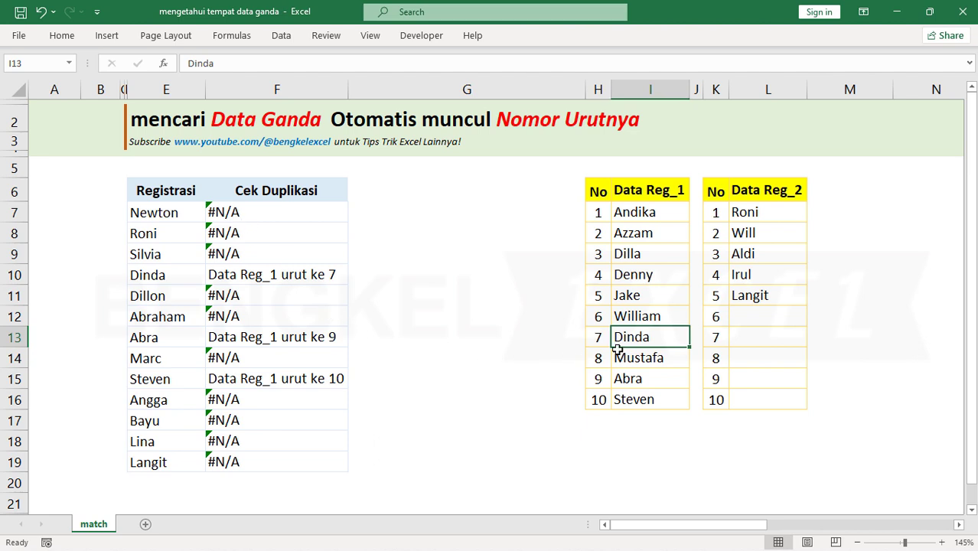
{"action": "left_click", "coordinate": [776, 239]}
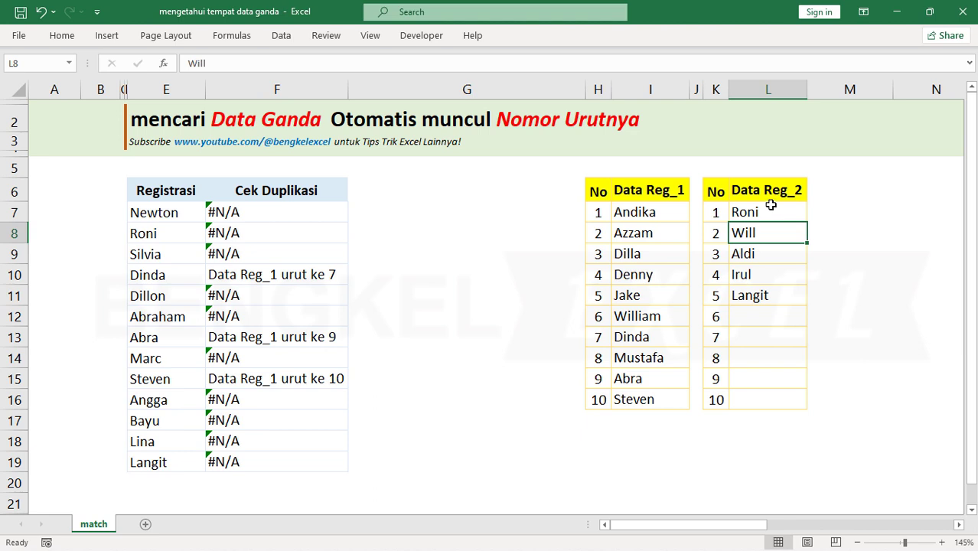
Step: Insert an IFNA function right after the equals sign of the formula in F7, with the existing expression as its value argument
{"action": "left_click", "coordinate": [260, 214]}
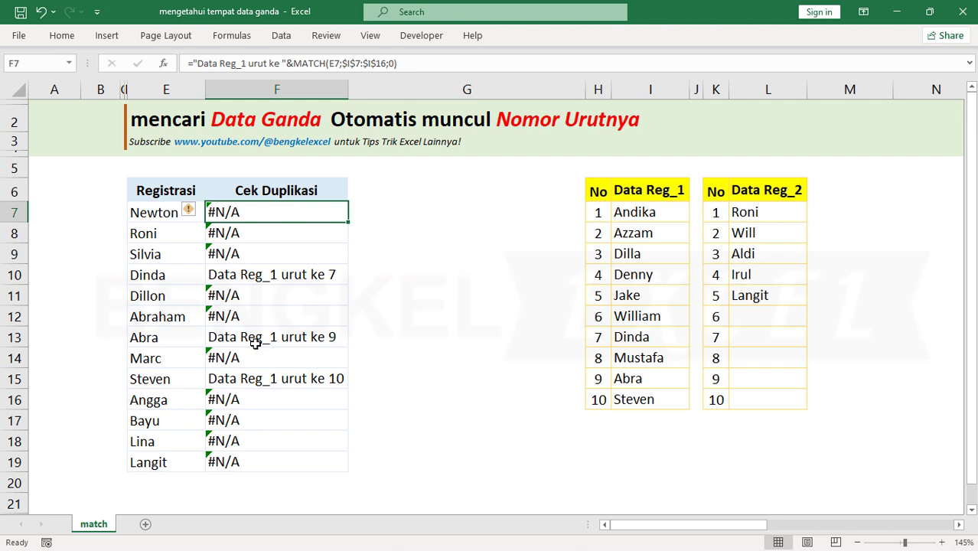
{"action": "key", "text": "F2"}
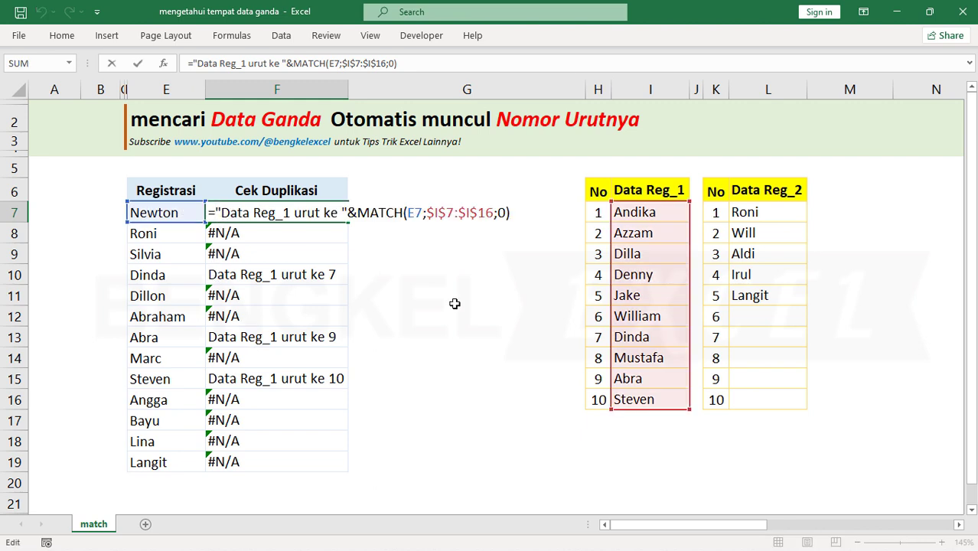
{"action": "type", "text": "ifna"}
{"action": "key", "text": "Tab"}
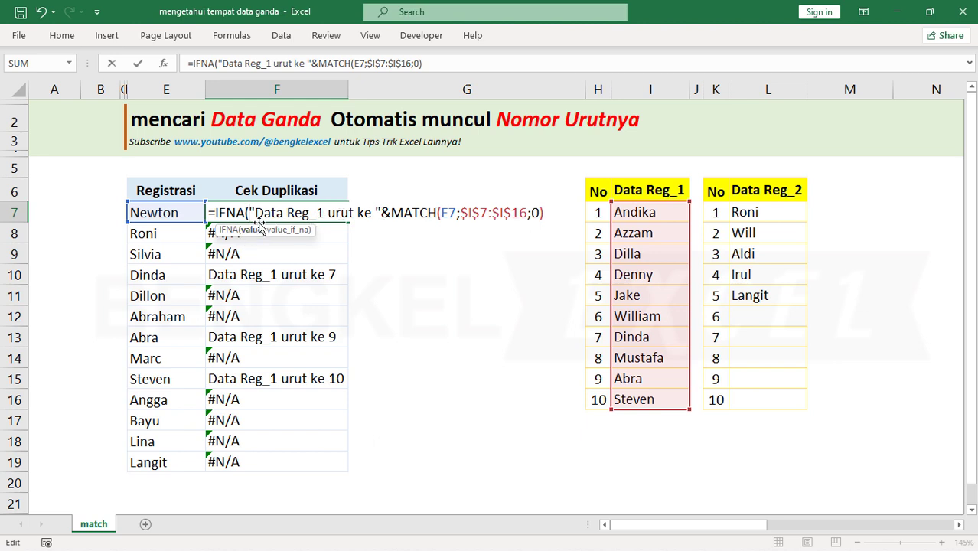
Step: Copy the Data Reg_1 text-and-MATCH expression and paste it inside a nested IFNA as the value_if_na argument of the F7 formula
{"action": "left_click_drag", "start_coordinate": [251, 212], "coordinate": [544, 212]}
{"action": "right_click", "coordinate": [395, 212]}
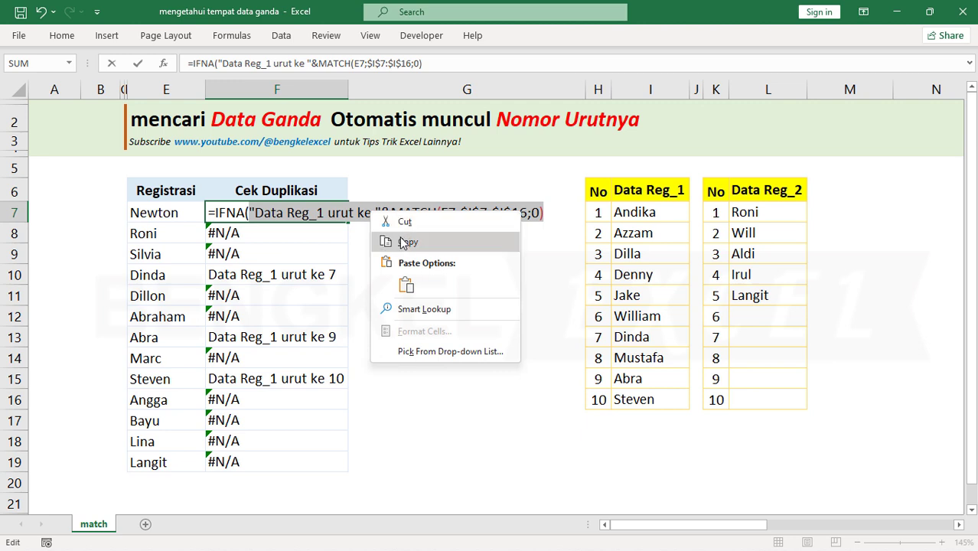
{"action": "left_click", "coordinate": [404, 239]}
{"action": "left_click", "coordinate": [546, 212]}
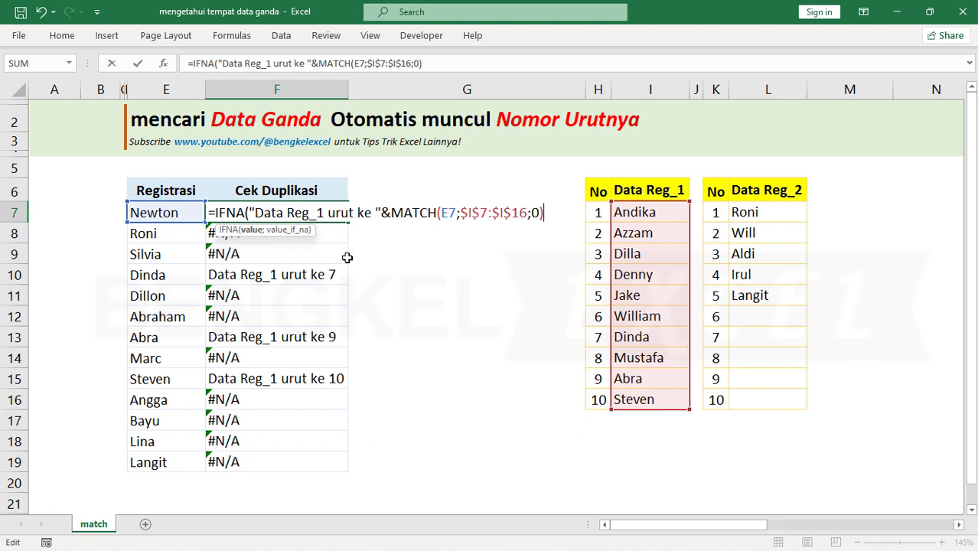
{"action": "type", "text": ";"}
{"action": "type", "text": "if"}
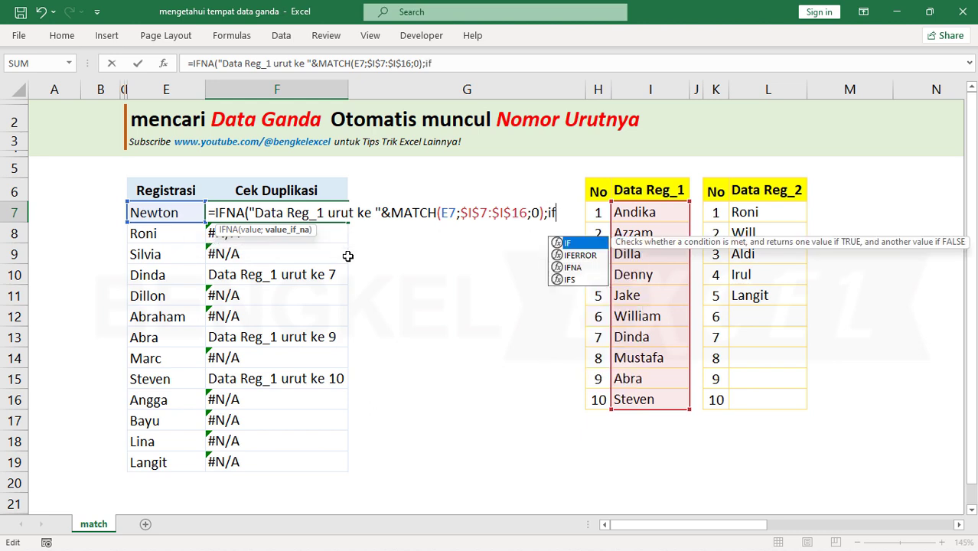
{"action": "type", "text": "na"}
{"action": "key", "text": "Tab"}
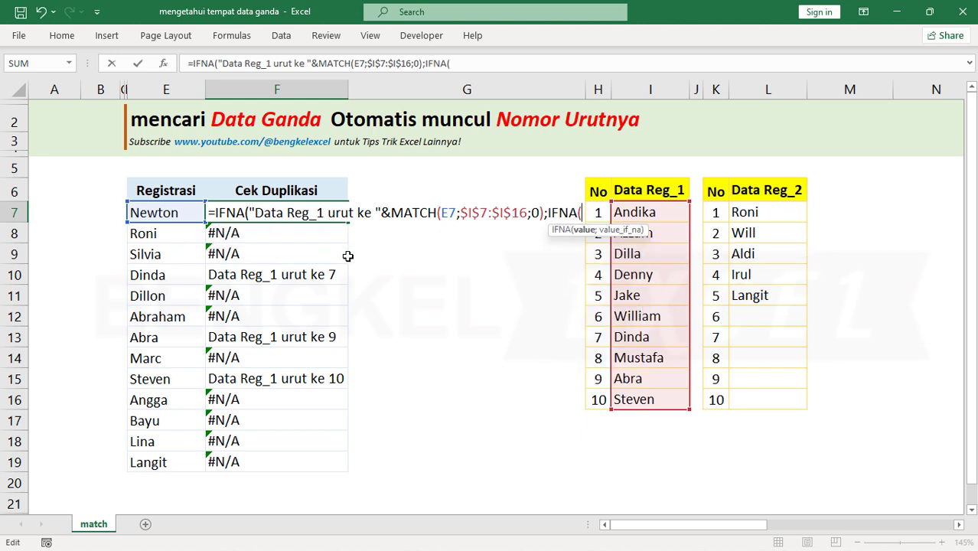
{"action": "key", "text": "ctrl+v"}
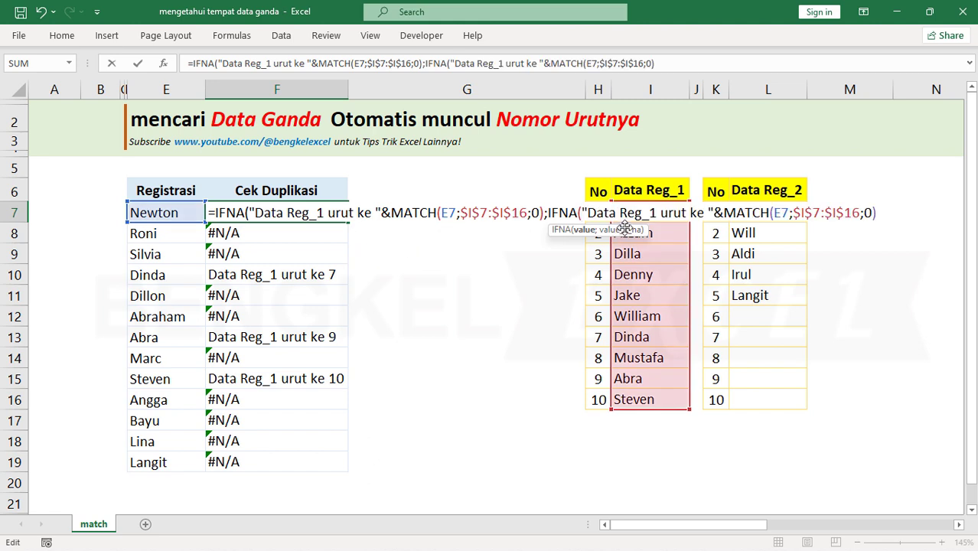
Step: Change the label in the pasted expression to "Data Reg_2 urut ke "
{"action": "left_click", "coordinate": [654, 215]}
{"action": "key", "text": "BackSpace"}
{"action": "type", "text": "2"}
Step: Replace the lookup array of the second MATCH with the absolute range $L$7:$L$16 and set its match type to 0
{"action": "left_click_drag", "start_coordinate": [793, 216], "coordinate": [860, 216]}
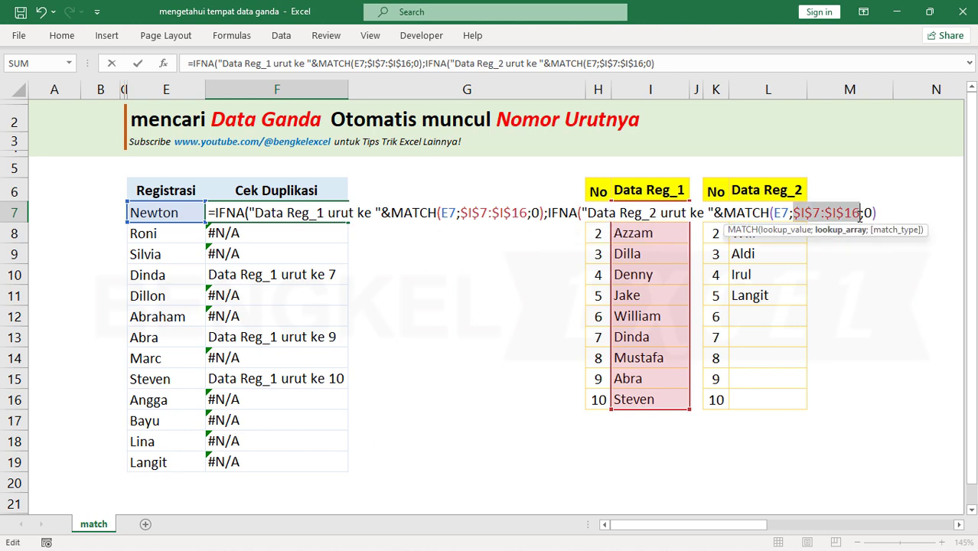
{"action": "key", "text": "Left"}
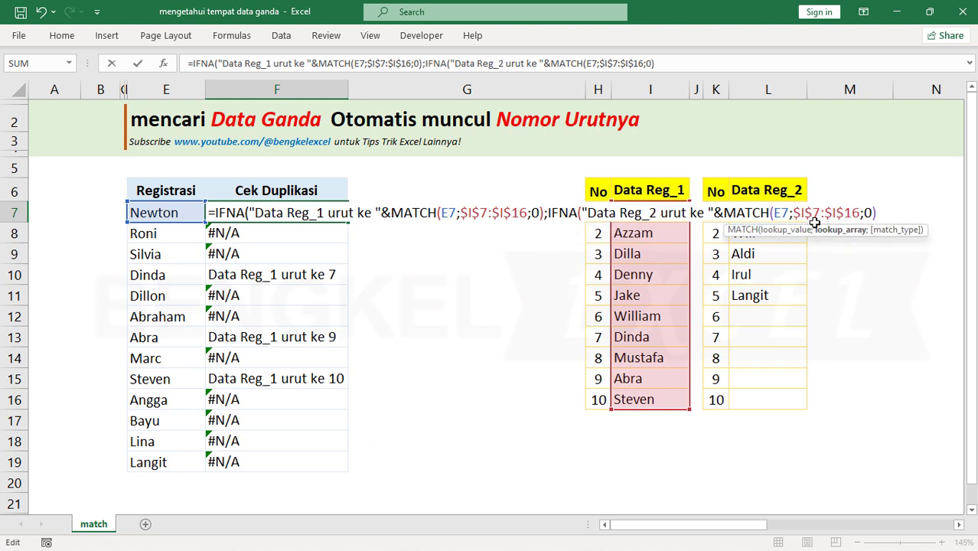
{"action": "left_click_drag", "start_coordinate": [793, 215], "coordinate": [860, 216]}
{"action": "key", "text": "BackSpace"}
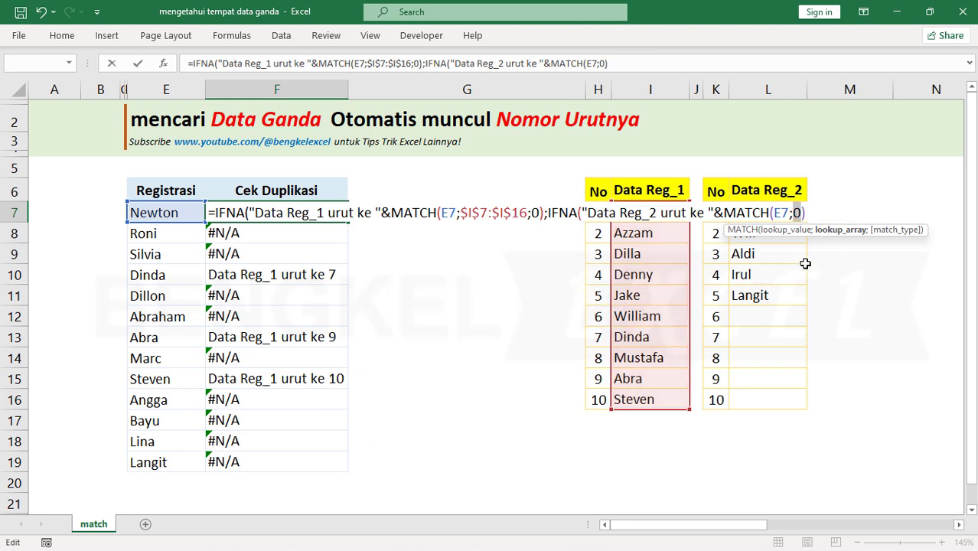
{"action": "key", "text": "Delete"}
{"action": "left_click_drag", "start_coordinate": [760, 398], "coordinate": [747, 209]}
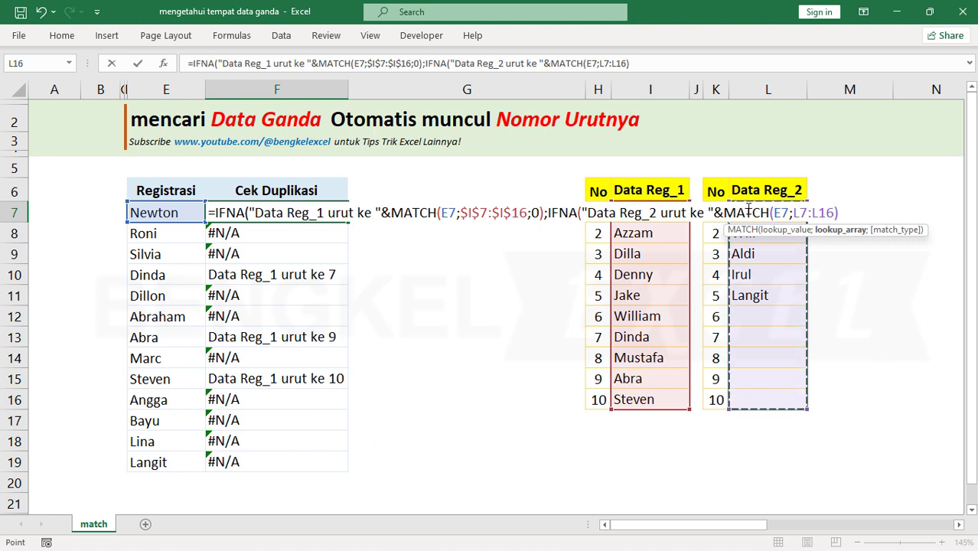
{"action": "key", "text": "F4"}
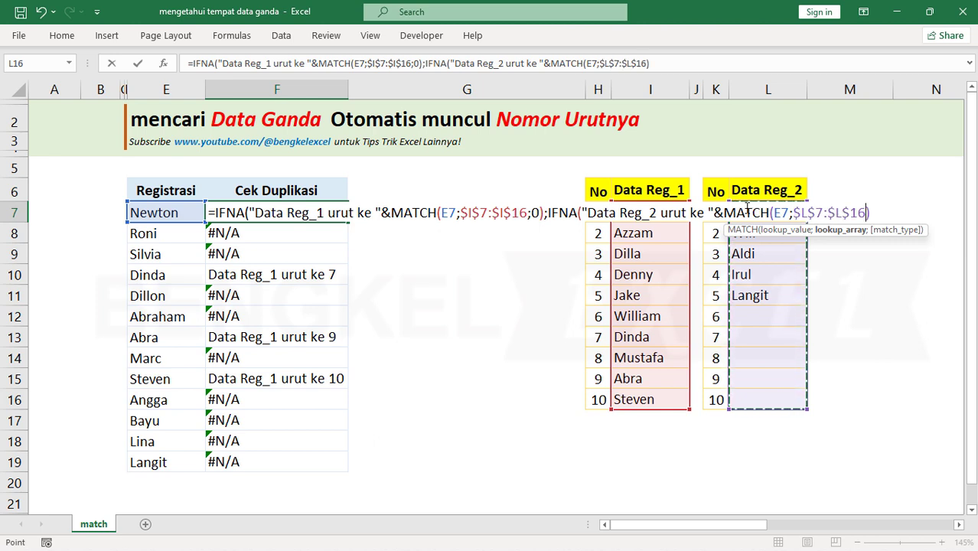
{"action": "type", "text": ";0"}
Step: Set the nested IFNA's fallback to an empty text "", close both IFNA functions and enter the formula in F7
{"action": "left_click", "coordinate": [872, 213]}
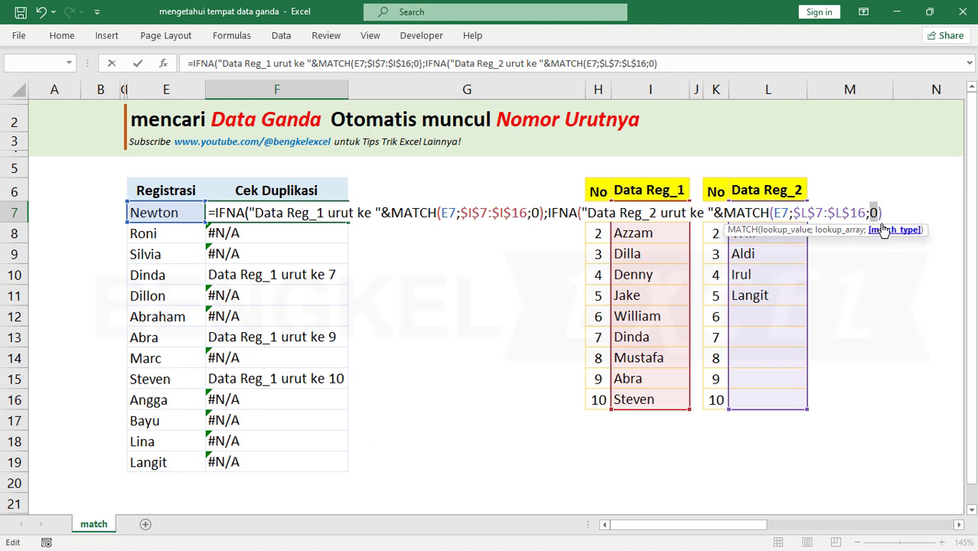
{"action": "left_click", "coordinate": [887, 213]}
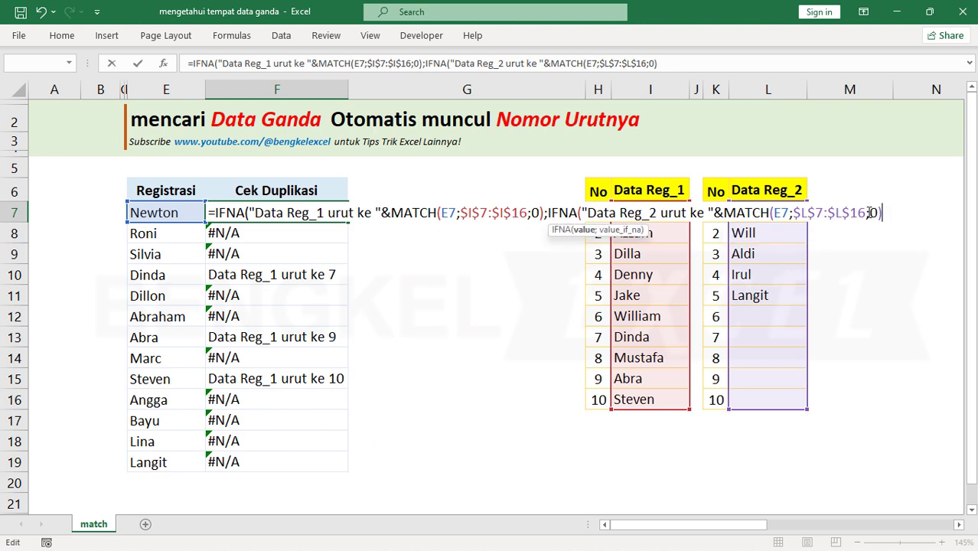
{"action": "type", "text": ";"}
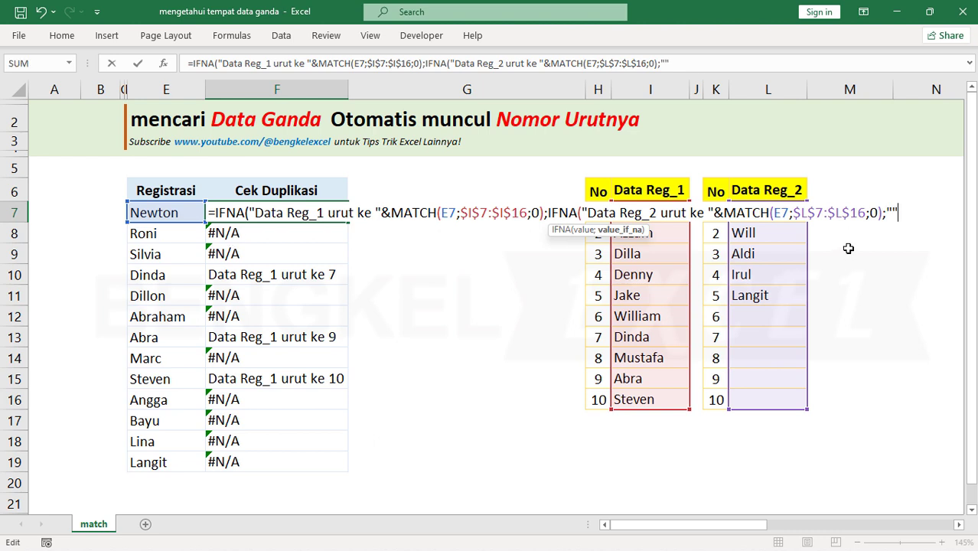
{"action": "type", "text": ")"}
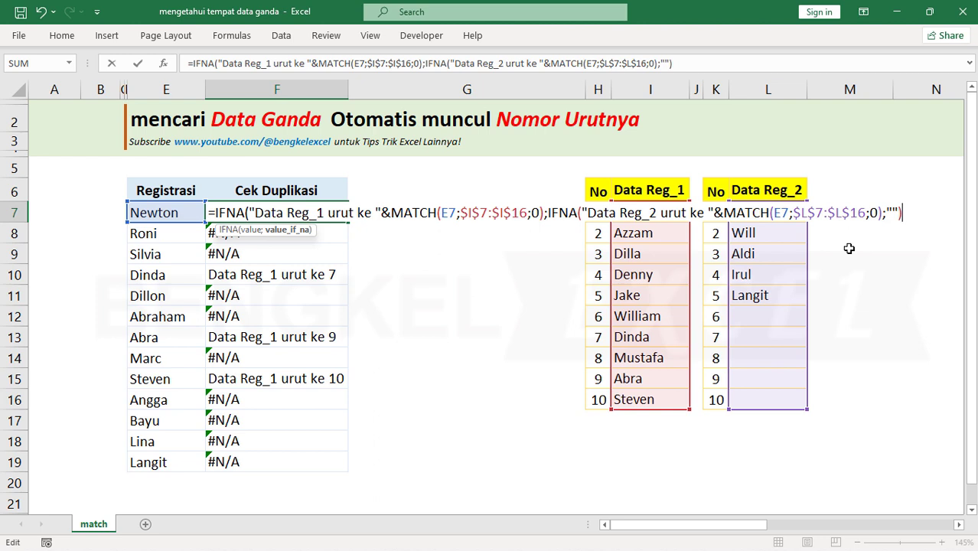
{"action": "type", "text": ")"}
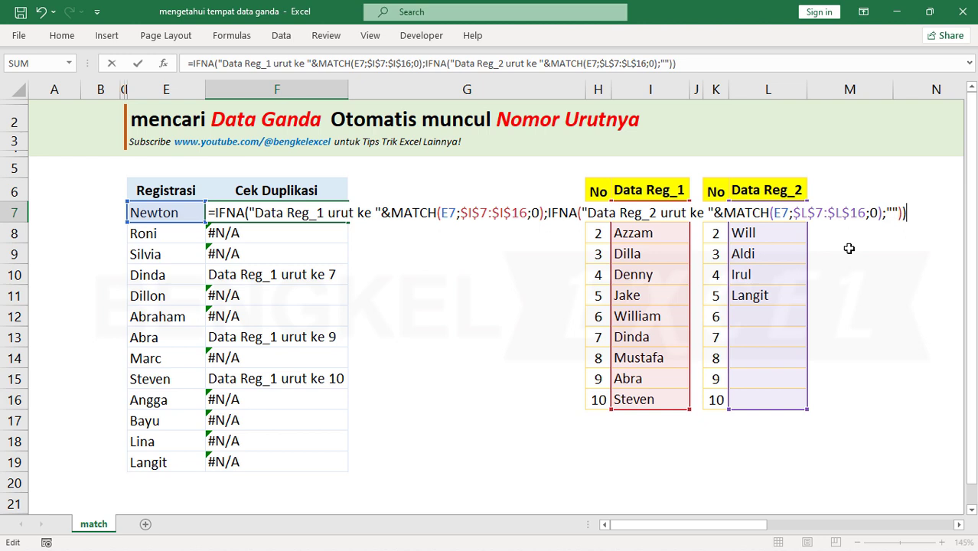
{"action": "key", "text": "ctrl+Return"}
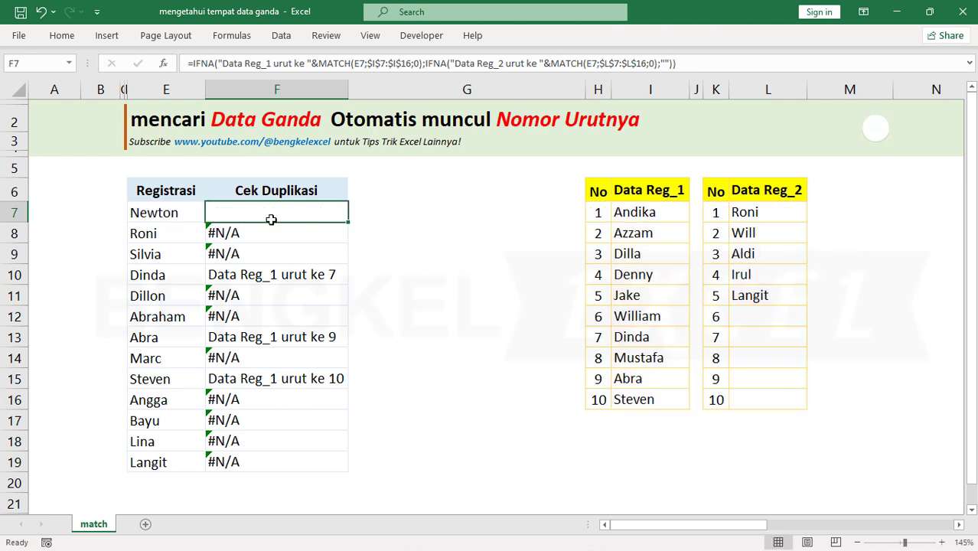
Step: Fill the nested IFNA formula from F7 down the Cek Duplikasi column to F19
{"action": "left_click", "coordinate": [642, 213]}
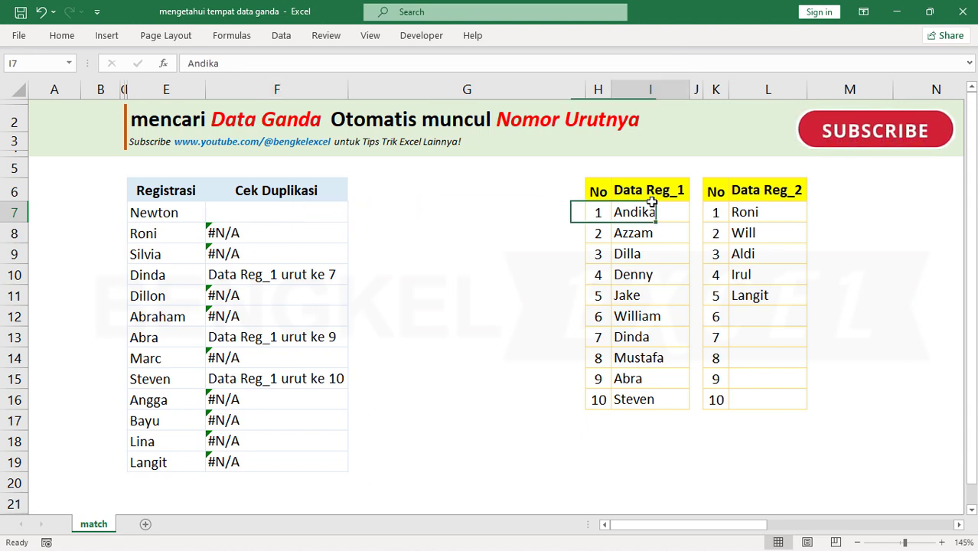
{"action": "left_click", "coordinate": [754, 213]}
{"action": "left_click", "coordinate": [253, 213]}
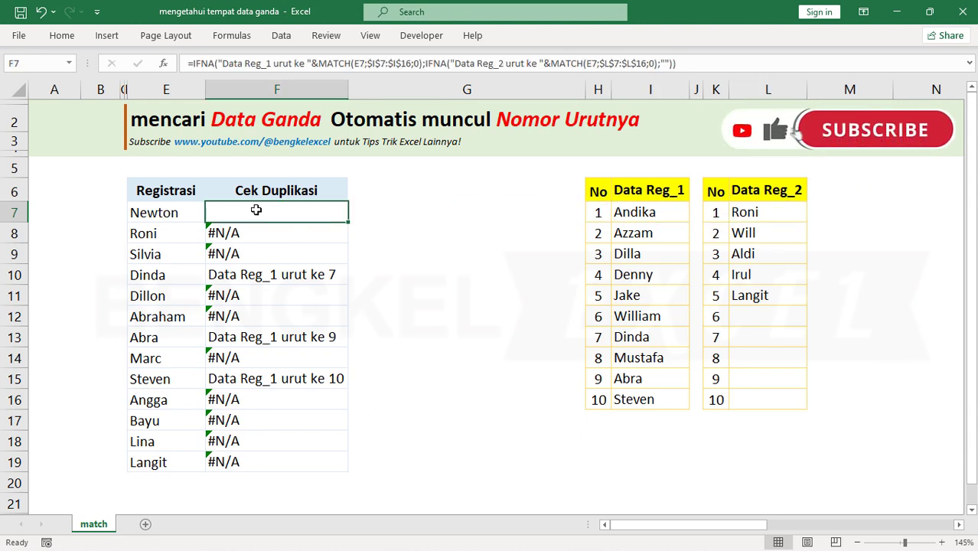
{"action": "double_click", "coordinate": [348, 222]}
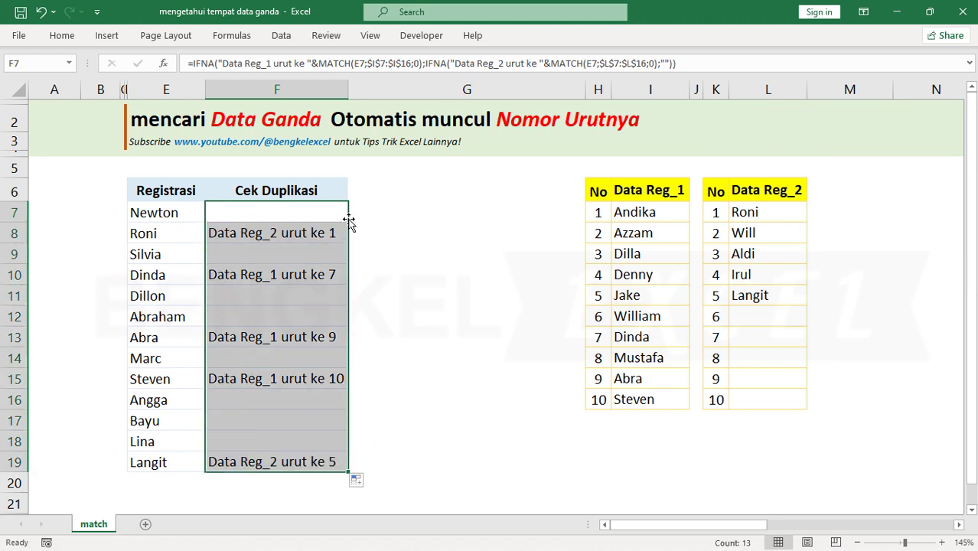
Step: Compare the Cek Duplikasi results in F8 and F10 with the matching entries in the Data Reg_1 and Data Reg_2 lists
{"action": "left_click", "coordinate": [308, 233]}
{"action": "left_click", "coordinate": [157, 233]}
{"action": "left_click", "coordinate": [245, 237]}
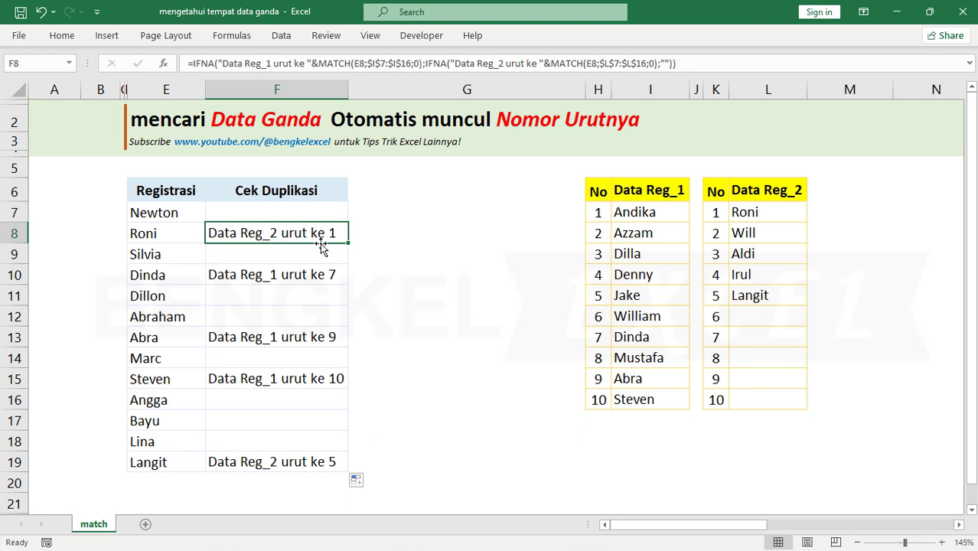
{"action": "left_click", "coordinate": [772, 215]}
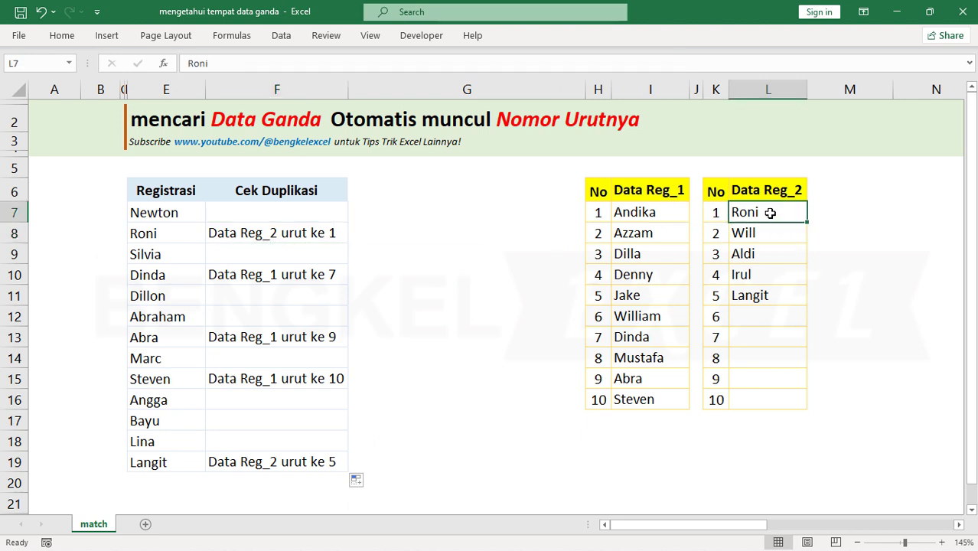
{"action": "left_click", "coordinate": [225, 274]}
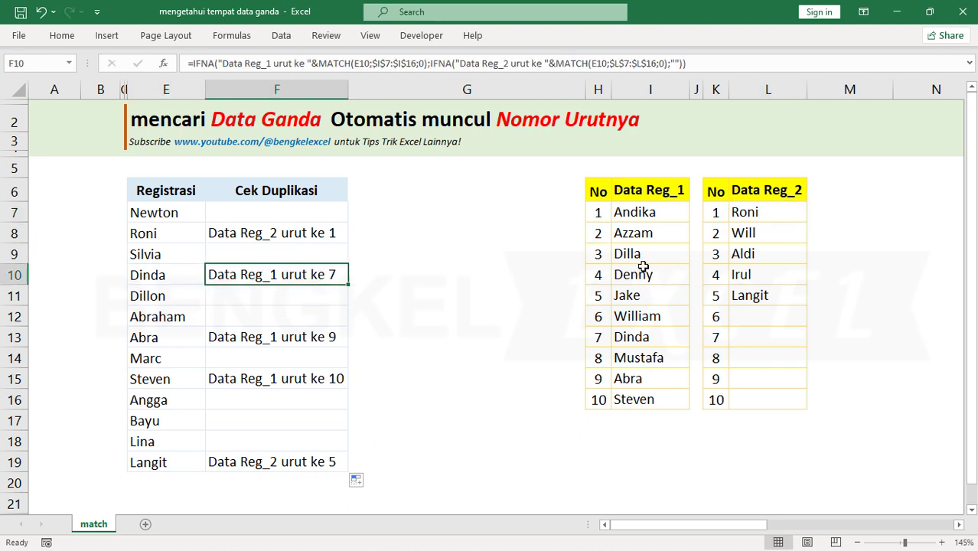
{"action": "left_click", "coordinate": [621, 338]}
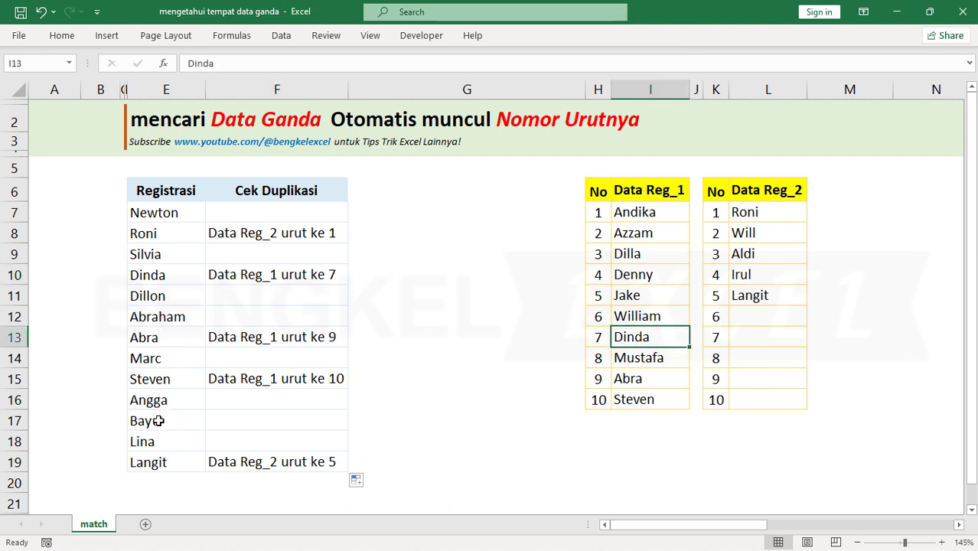
{"action": "left_click", "coordinate": [768, 301]}
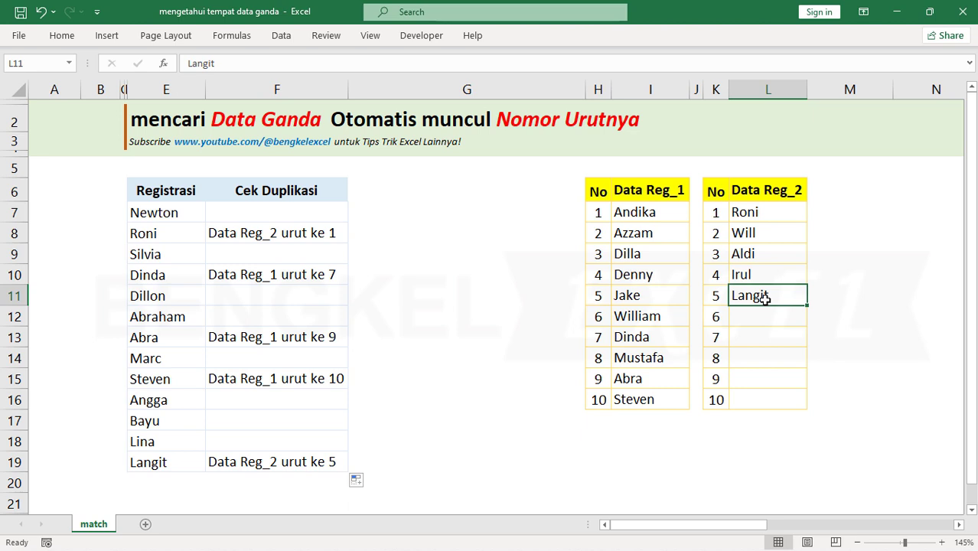
Step: Replace the Registrasi entry in E17 with the fourth name from Data Reg_2 to test the duplicate check
{"action": "left_click", "coordinate": [764, 276]}
{"action": "left_click", "coordinate": [153, 418]}
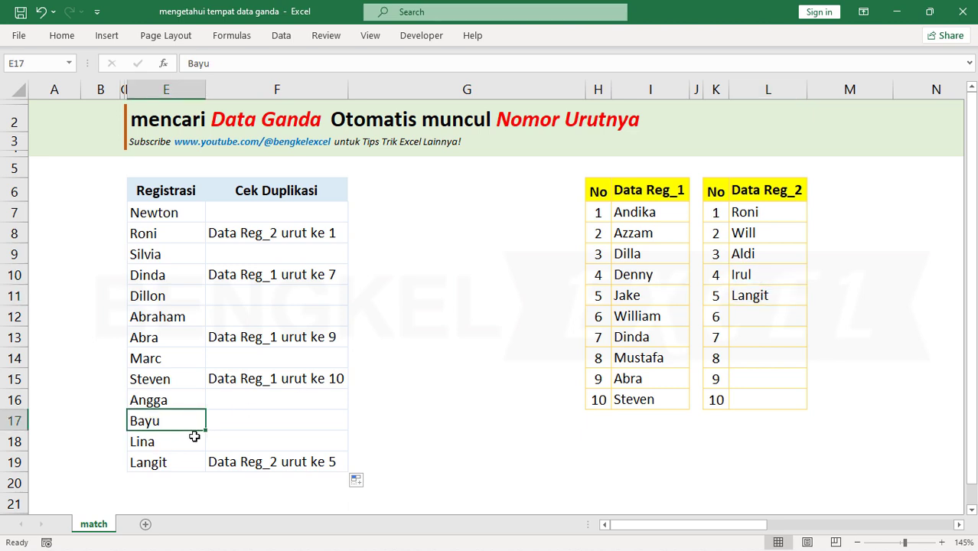
{"action": "type", "text": "Irul"}
{"action": "key", "text": "Return"}
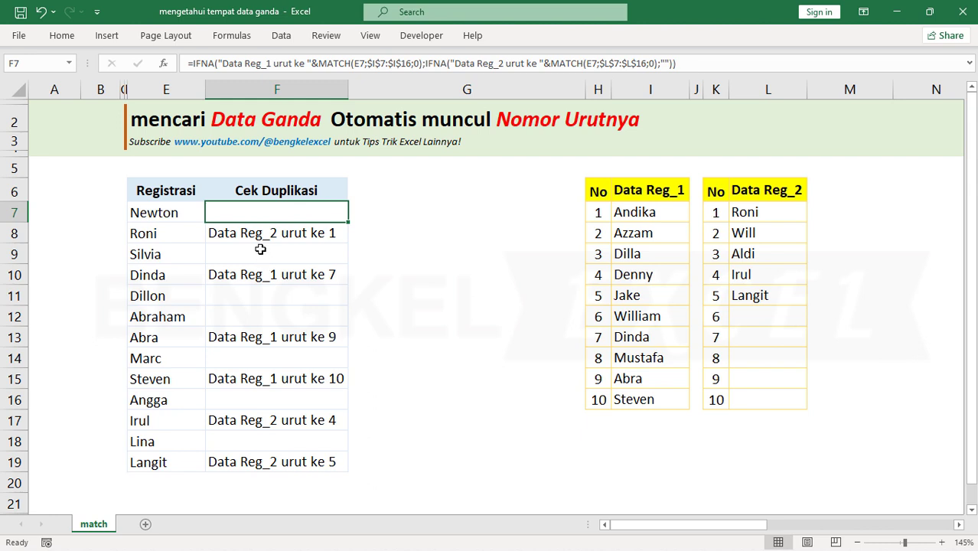
Step: Check the duplicate results in F8, F10, F13, F15, F17 and F19 of the Cek Duplikasi column
{"action": "left_click", "coordinate": [261, 232]}
{"action": "left_click", "coordinate": [256, 274]}
{"action": "left_click", "coordinate": [253, 337]}
{"action": "left_click", "coordinate": [246, 376]}
{"action": "left_click", "coordinate": [247, 419]}
{"action": "left_click", "coordinate": [246, 464]}
{"action": "left_click", "coordinate": [259, 235]}
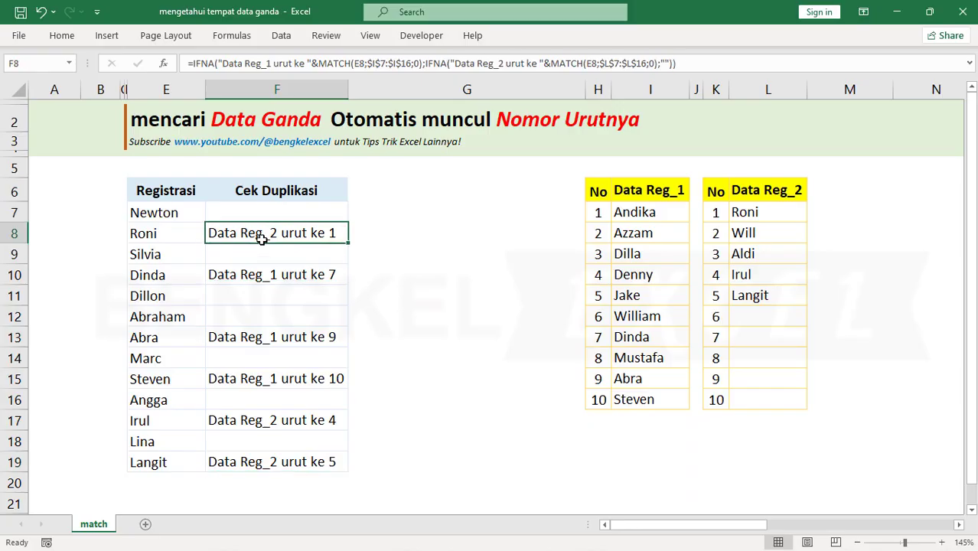
Step: Replace the Registrasi entries in E7:E9 with the third Data Reg_2 name, an unlisted name and the fourth Data Reg_1 name
{"action": "left_click", "coordinate": [167, 216]}
{"action": "type", "text": "Aldi"}
{"action": "key", "text": "Return"}
{"action": "type", "text": "Bambang"}
{"action": "key", "text": "Return"}
{"action": "type", "text": "Denny"}
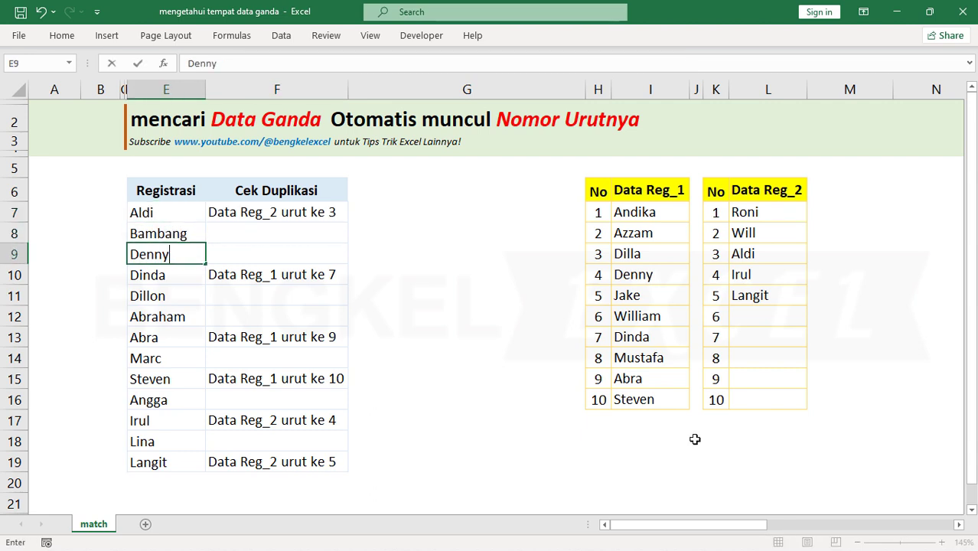
{"action": "key", "text": "Return"}
Step: Replace the Registrasi entries in E10:E12 with two unlisted names and the fifth name from Data Reg_1
{"action": "type", "text": "Luis"}
{"action": "key", "text": "Return"}
{"action": "type", "text": "Agung"}
{"action": "key", "text": "Return"}
{"action": "type", "text": "Jake"}
{"action": "key", "text": "Return"}
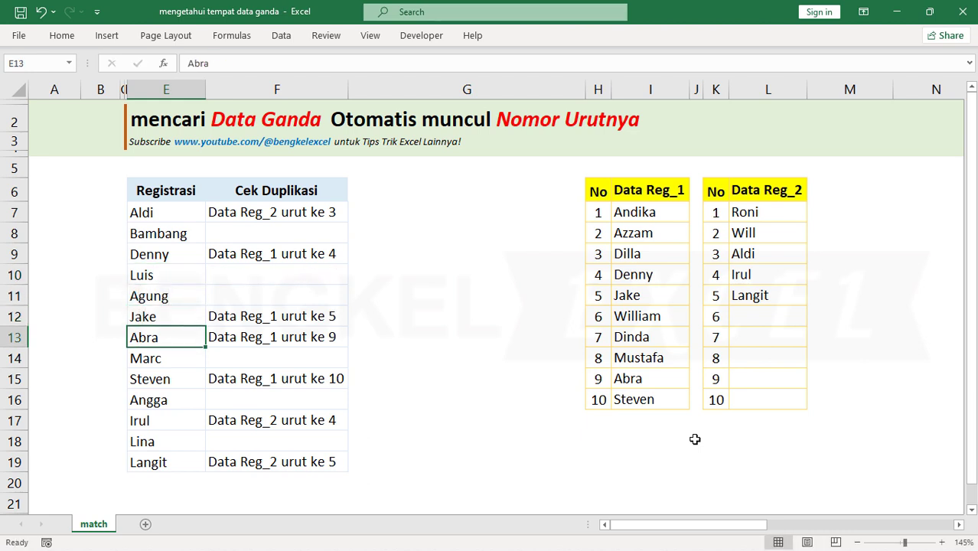
Step: Replace the Registrasi entries in E13:E16 with three unlisted names and the eighth name from Data Reg_1
{"action": "type", "text": "Chitia"}
{"action": "key", "text": "Return"}
{"action": "type", "text": "Darma"}
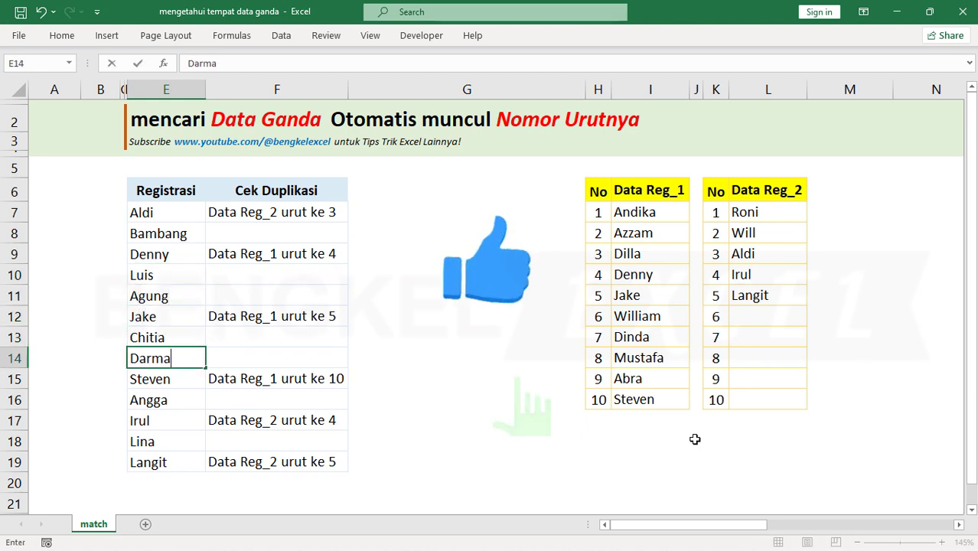
{"action": "key", "text": "Return"}
{"action": "type", "text": "Dummas"}
{"action": "key", "text": "Return"}
{"action": "type", "text": "Mustafa"}
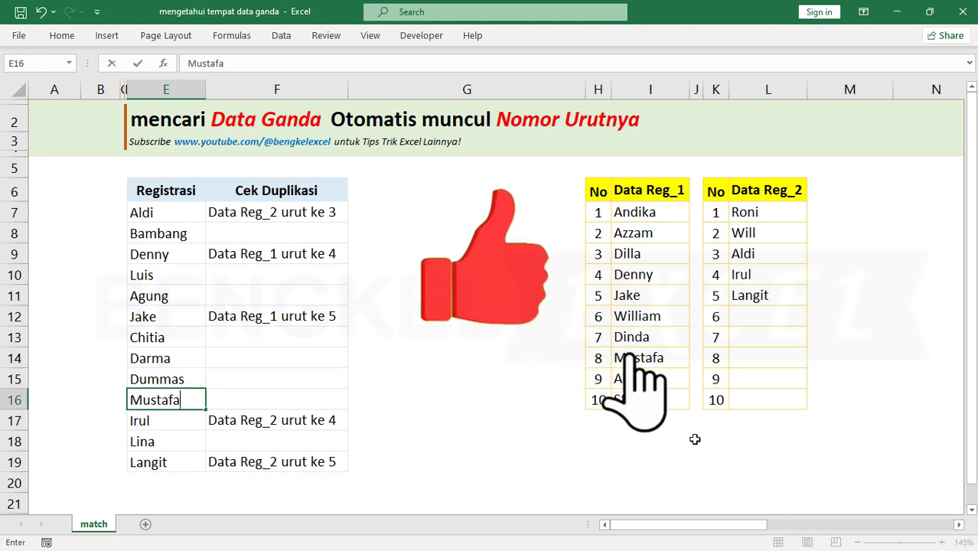
{"action": "key", "text": "Return"}
Step: Skip E17 and replace the Registrasi entries in E18 and E19 with other test names, starting with an unlisted one
{"action": "key", "text": "Return"}
{"action": "type", "text": "Agung"}
{"action": "key", "text": "BackSpace"}
{"action": "key", "text": "BackSpace"}
{"action": "key", "text": "BackSpace"}
{"action": "key", "text": "BackSpace"}
{"action": "key", "text": "BackSpace"}
{"action": "type", "text": "Anggun"}
{"action": "key", "text": "Return"}
{"action": "type", "text": "A"}
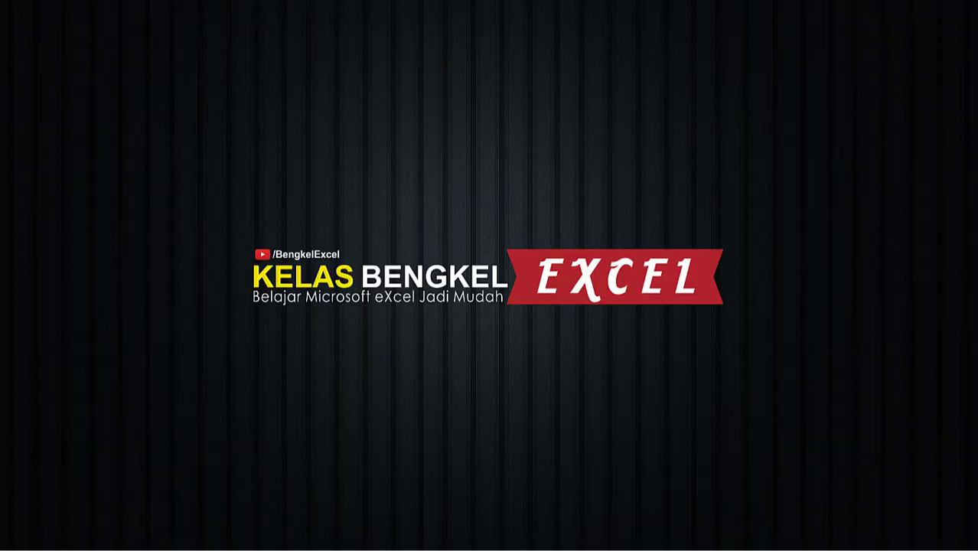